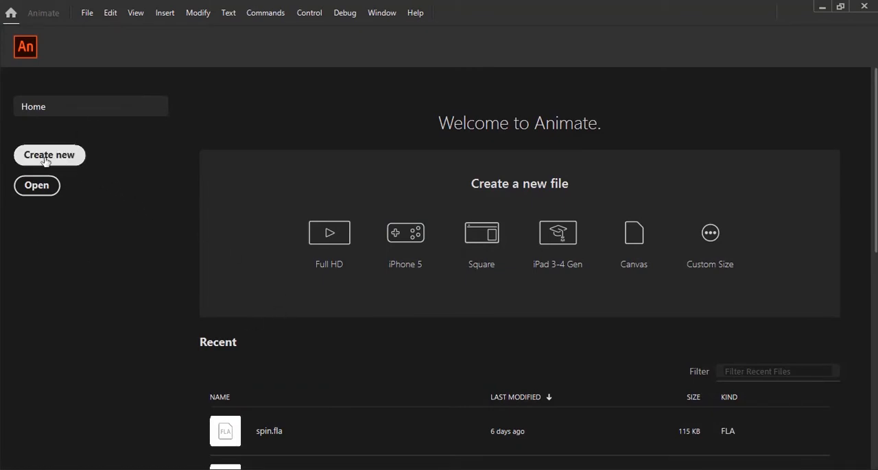
Create a new ActionScript 3.0 character animation document 500 pixels wide and 500 pixels high
click(373, 215)
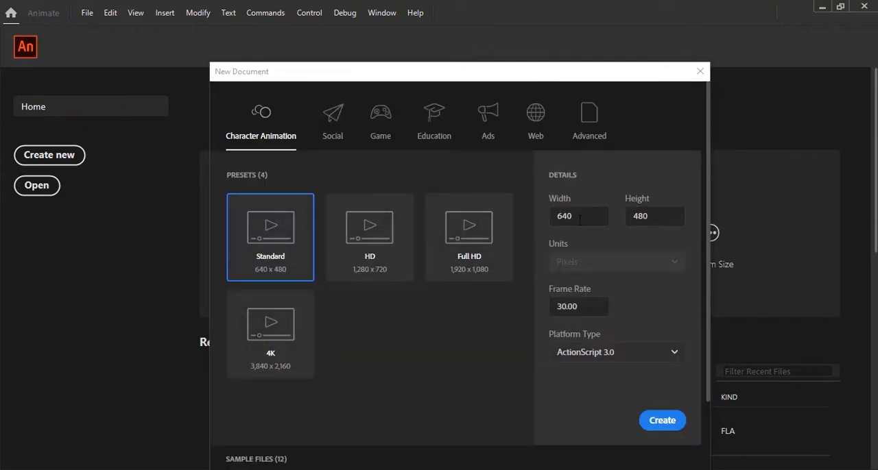
drag(583, 217, 519, 236)
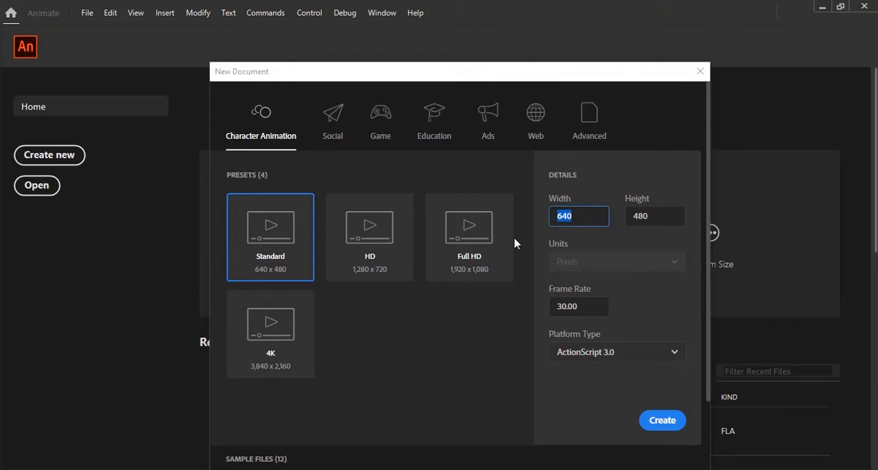
text(5000)
key(BackSpace)
click(656, 218)
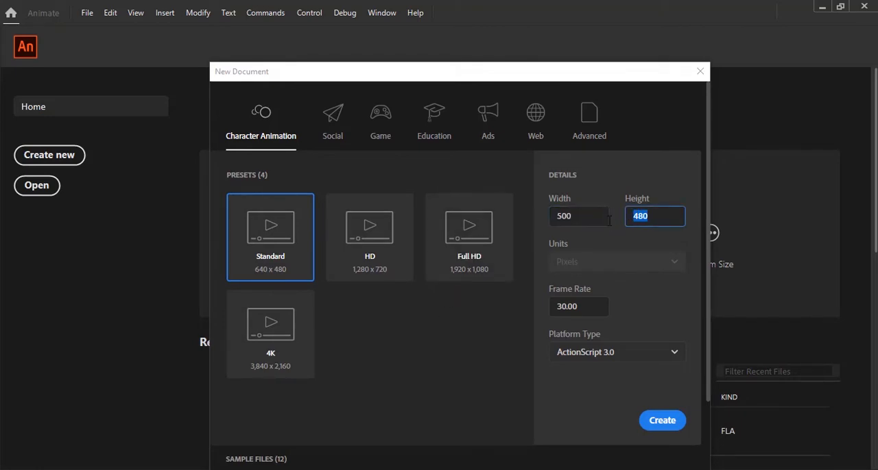
text(500)
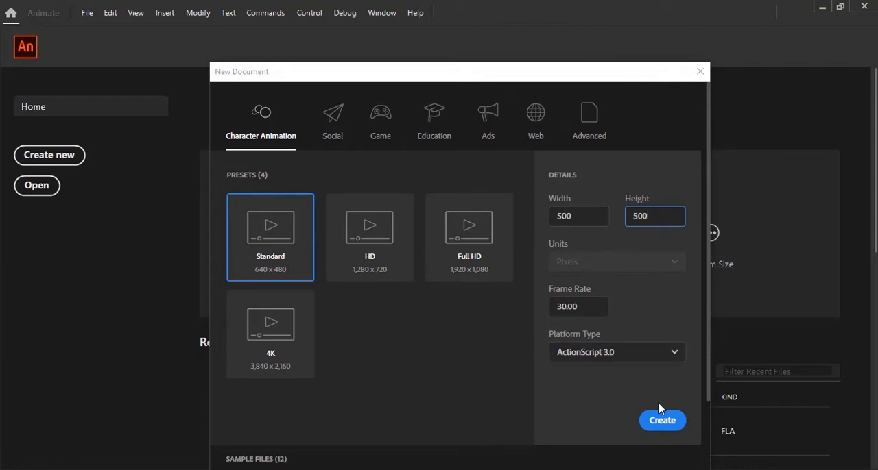
click(658, 422)
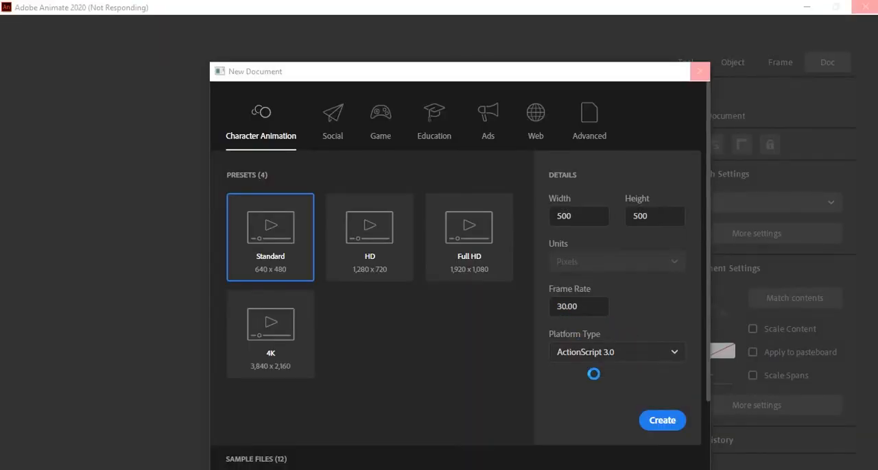
click(661, 420)
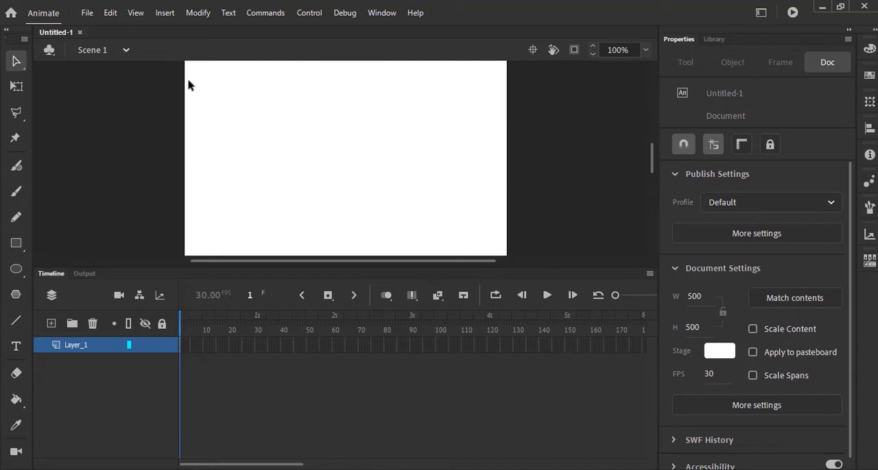
Rename the document's existing layer as BG
click(647, 51)
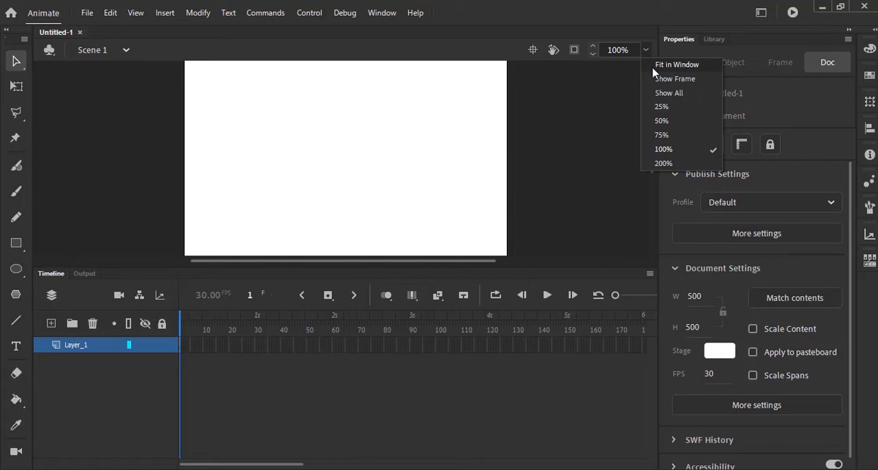
click(656, 68)
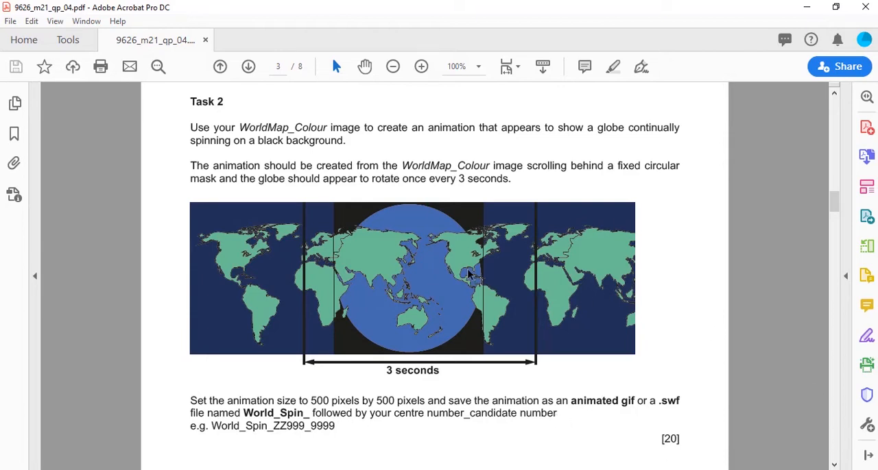
key(alt+Tab)
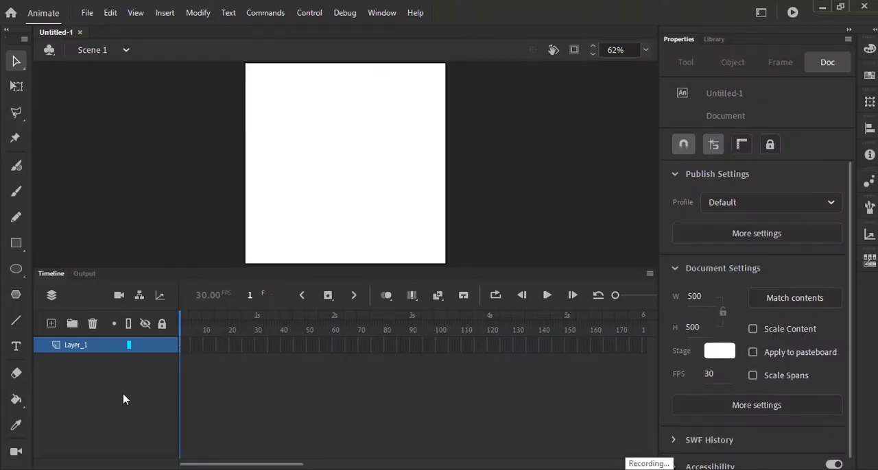
double_click(75, 346)
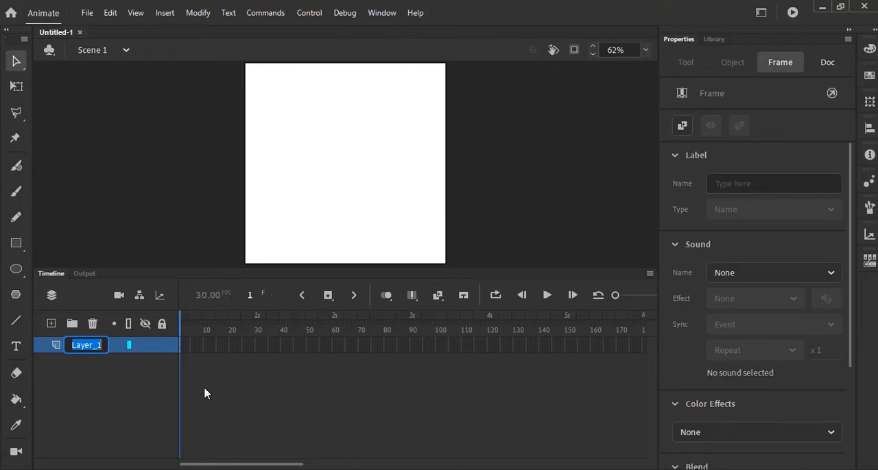
text(BG)
key(Return)
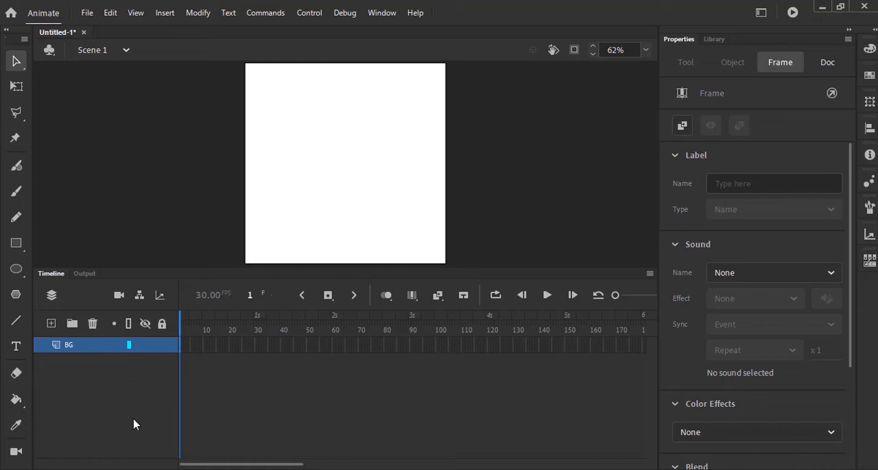
Add a new layer above BG and name it MAP
click(51, 327)
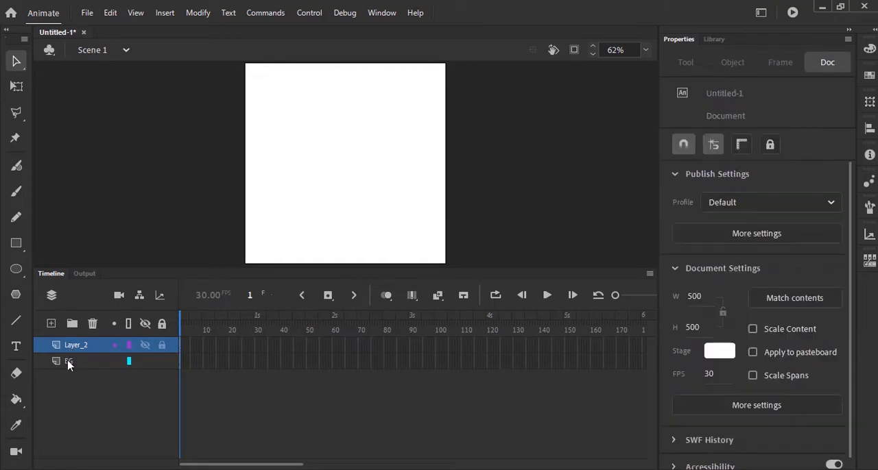
double_click(69, 347)
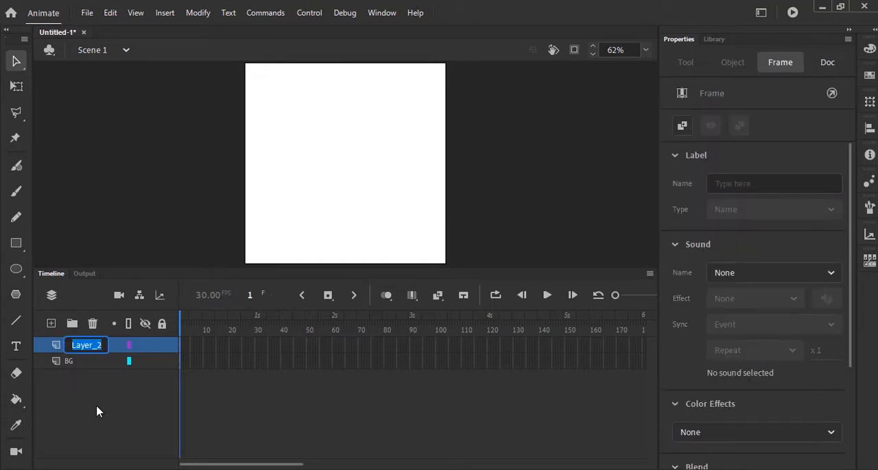
text(MAP)
key(Return)
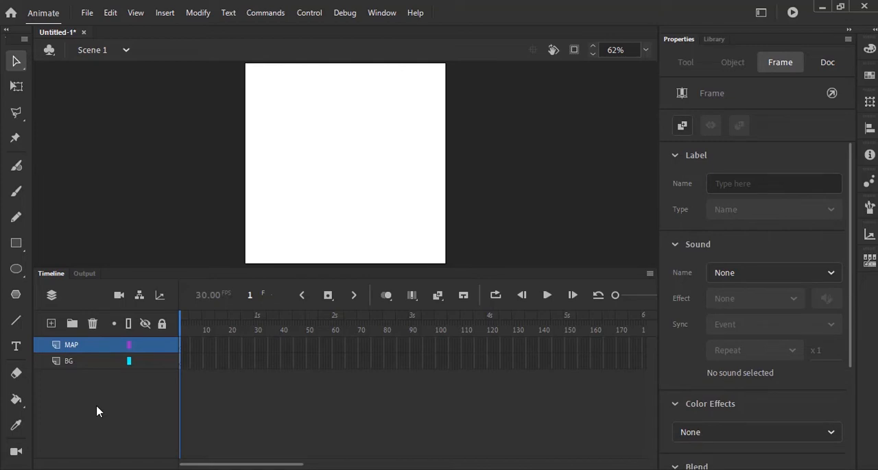
Import the image WorldMap_Colour_ ZZ999_9999.png into the document's library
click(89, 13)
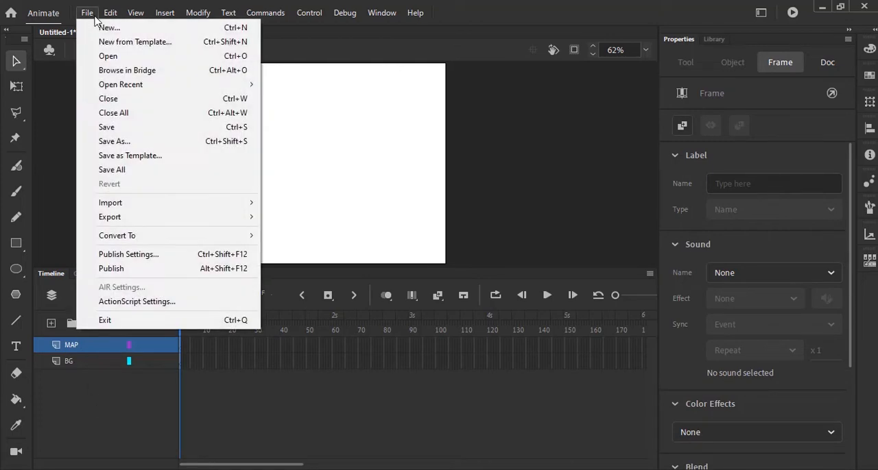
mouse_move(158, 204)
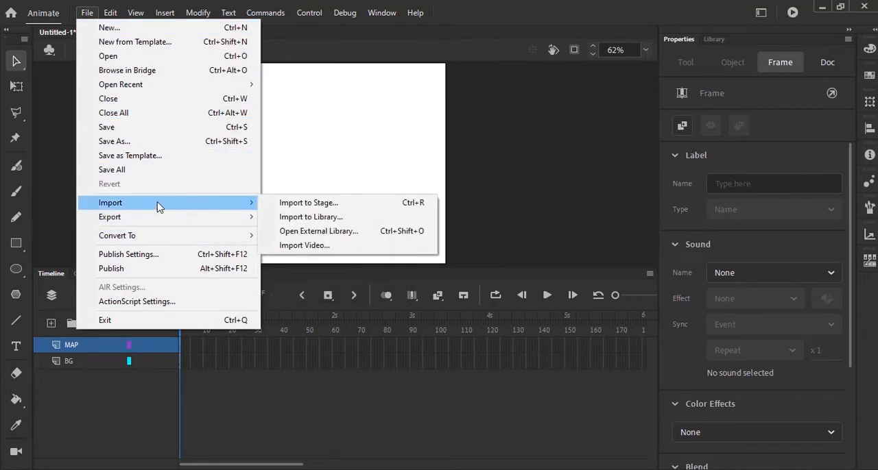
click(331, 218)
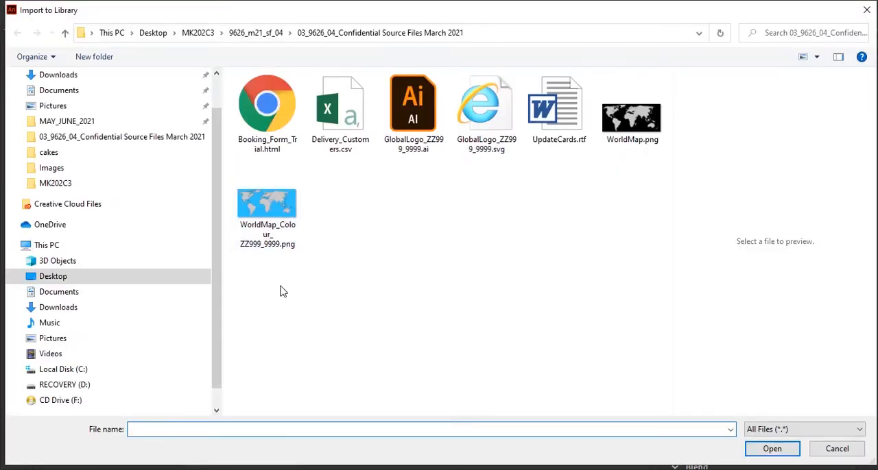
click(277, 219)
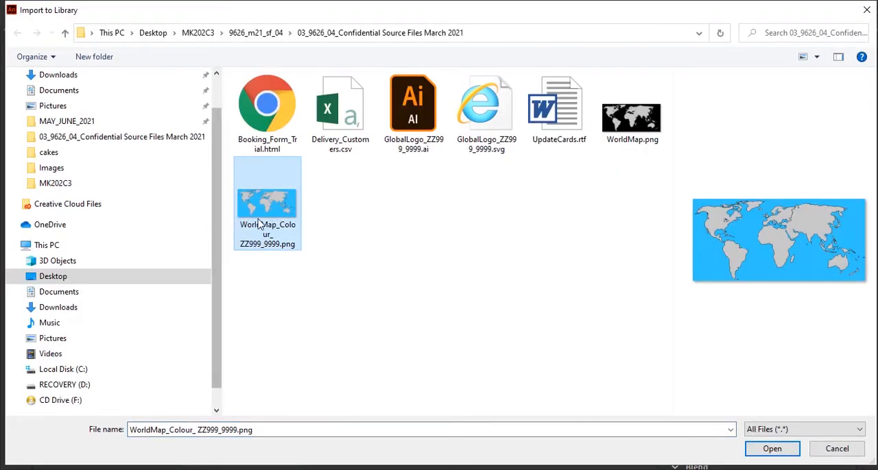
click(755, 448)
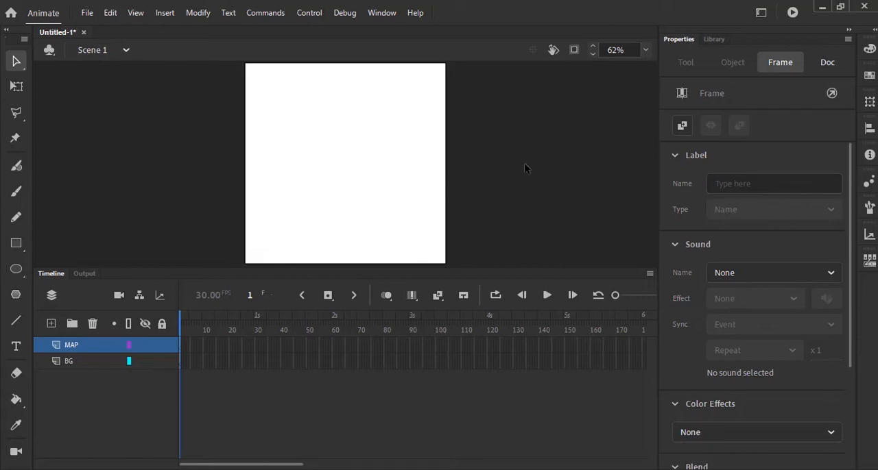
Place the world map image on the MAP layer and shift it left so its eastern part overlaps the stage
click(716, 42)
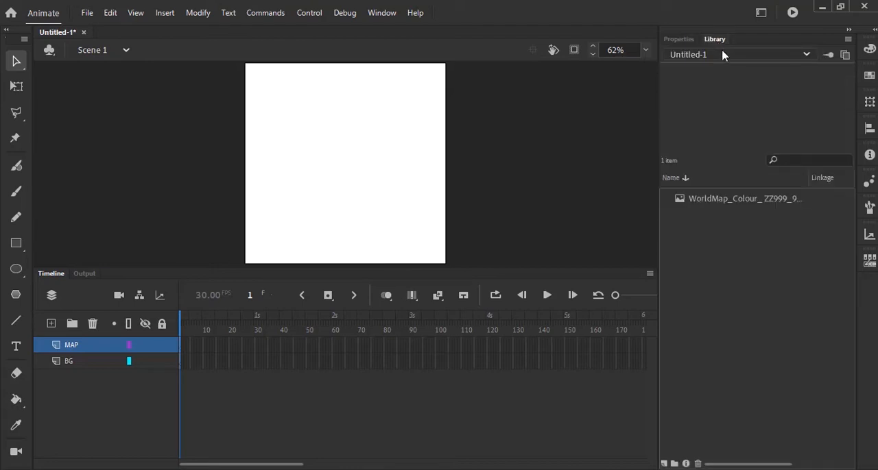
click(711, 203)
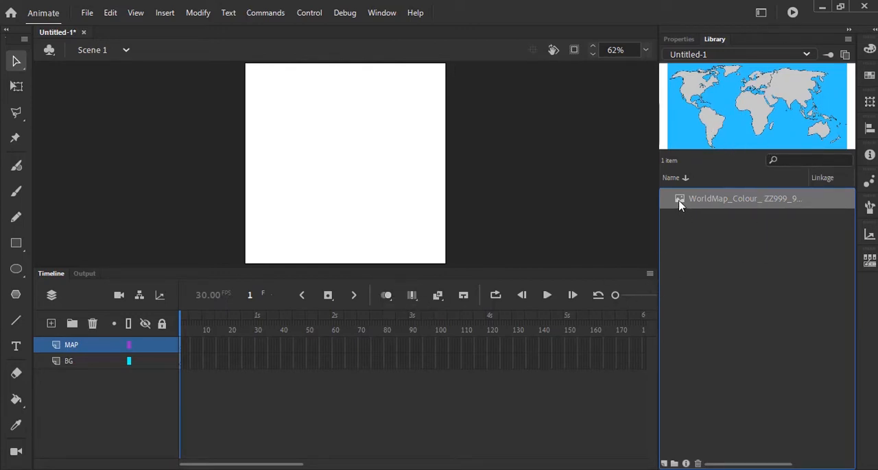
drag(678, 203, 493, 220)
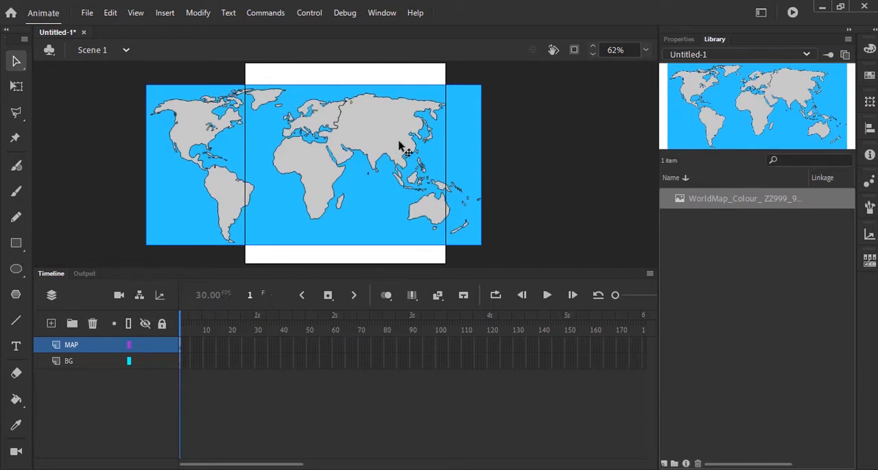
drag(399, 144, 294, 142)
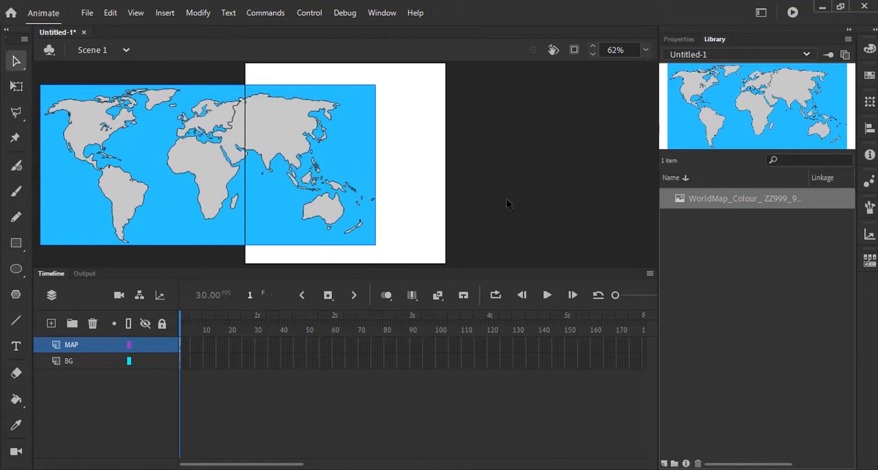
Place a second copy of the world map and align it edge to edge with the first map's right side
click(680, 206)
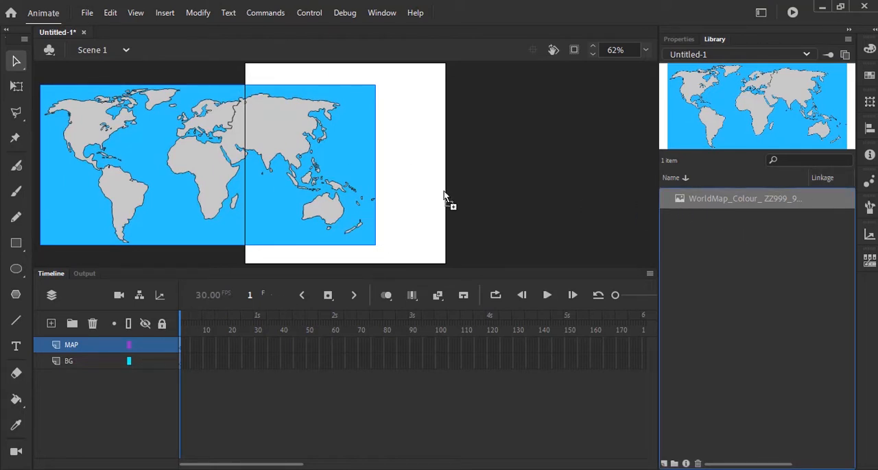
drag(444, 197, 427, 190)
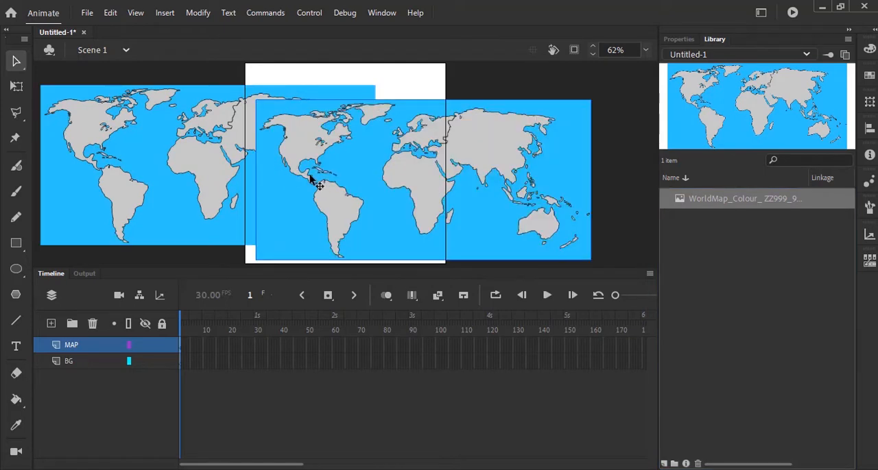
drag(310, 180, 435, 165)
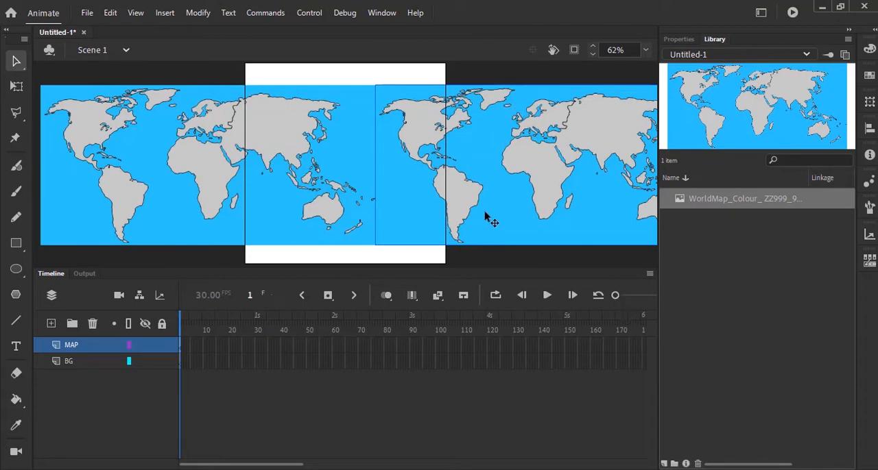
click(542, 79)
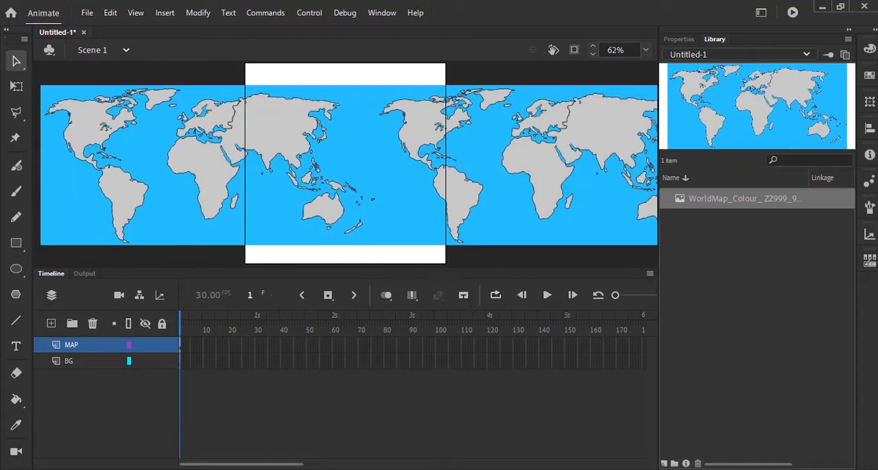
Switch to the PDF question paper and examine the Task 2 globe diagram at 150% zoom
key(alt+Tab)
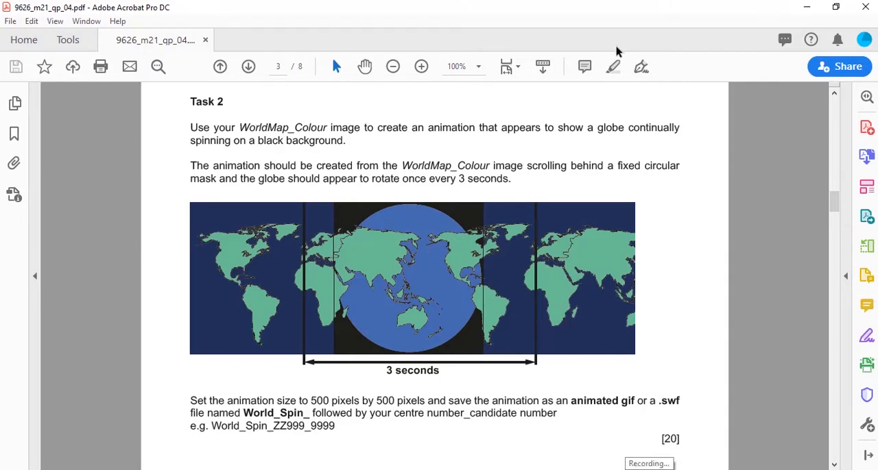
click(421, 66)
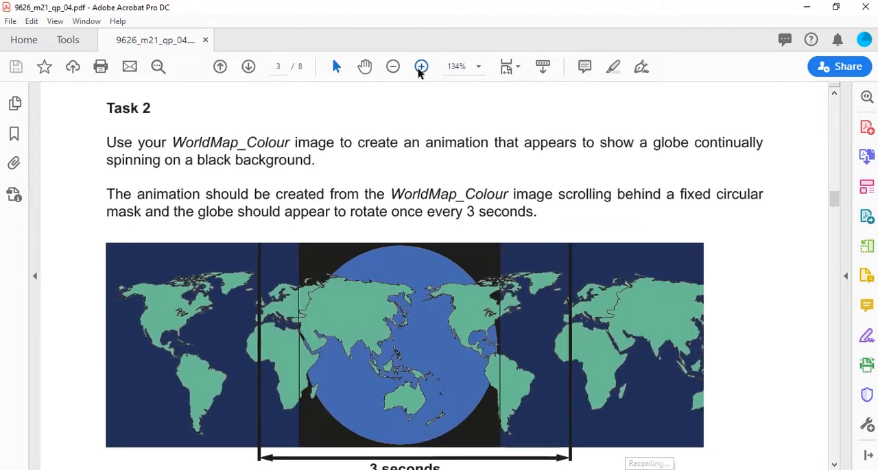
click(421, 67)
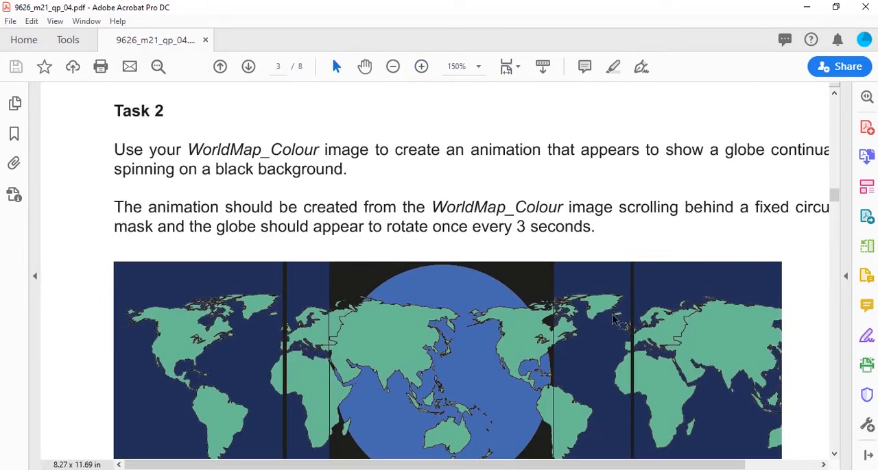
click(834, 455)
scroll(834, 455, down, 3)
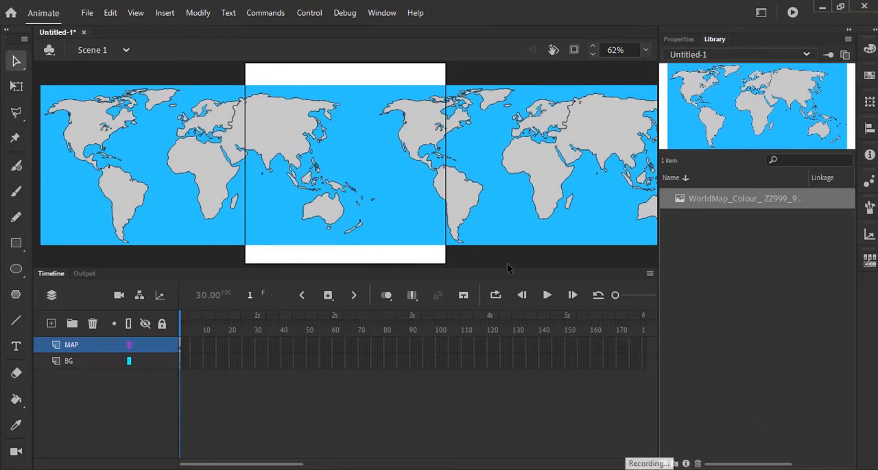
Switch to Photoshop and toggle the visibility of Layer 1 and Layer 2 in WorldMap.png to check their contents
key(alt+Tab)
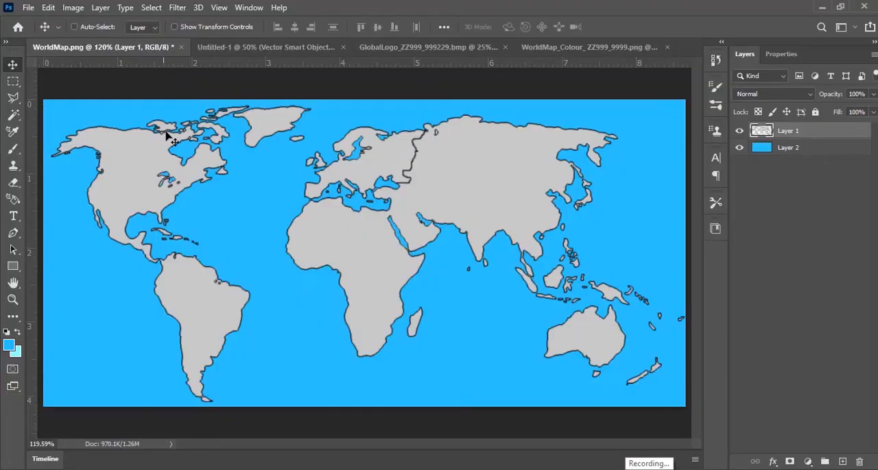
click(739, 131)
click(740, 131)
click(739, 148)
click(739, 147)
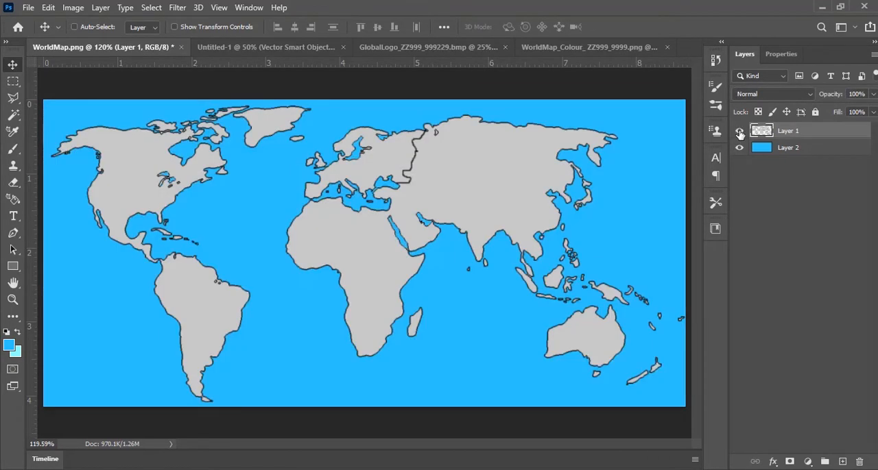
click(739, 131)
click(739, 131)
click(739, 147)
click(739, 147)
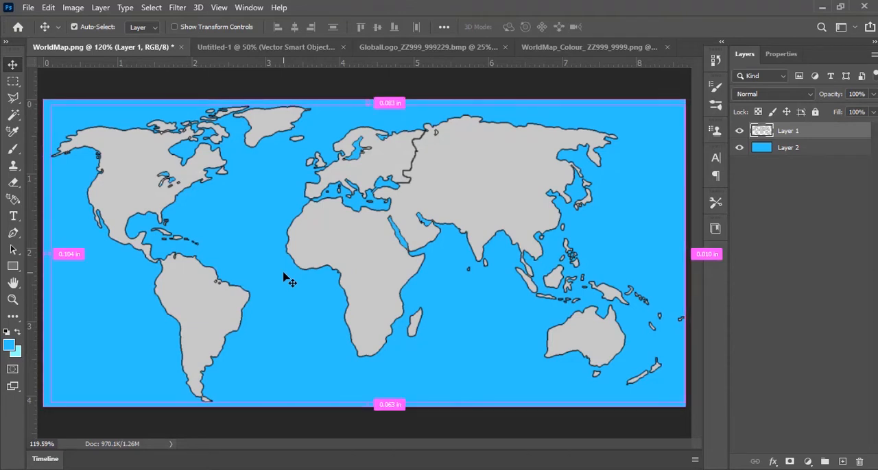
Set the WorldMap.png canvas width to 19 inches, keeping the map centred
key(ctrl+alt+c)
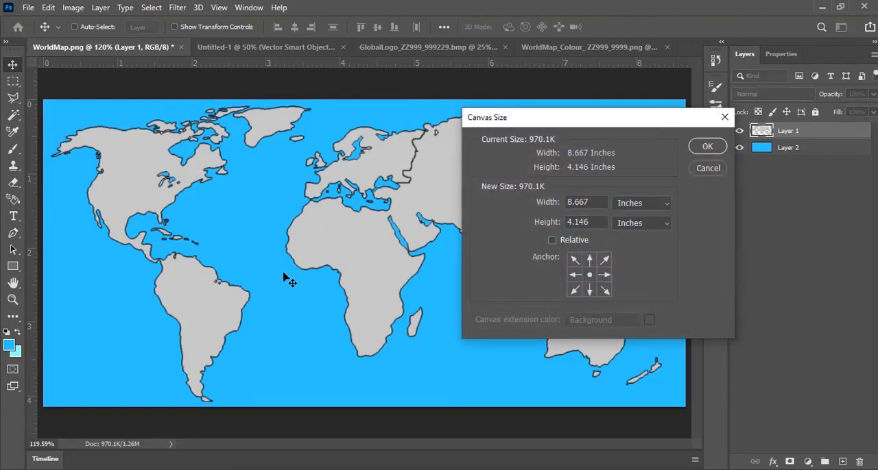
drag(581, 127, 504, 141)
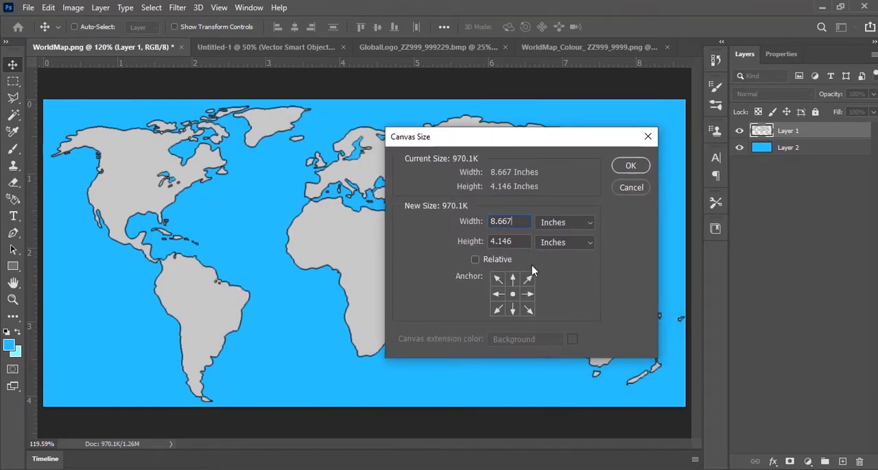
key(BackSpace)
key(BackSpace)
key(BackSpace)
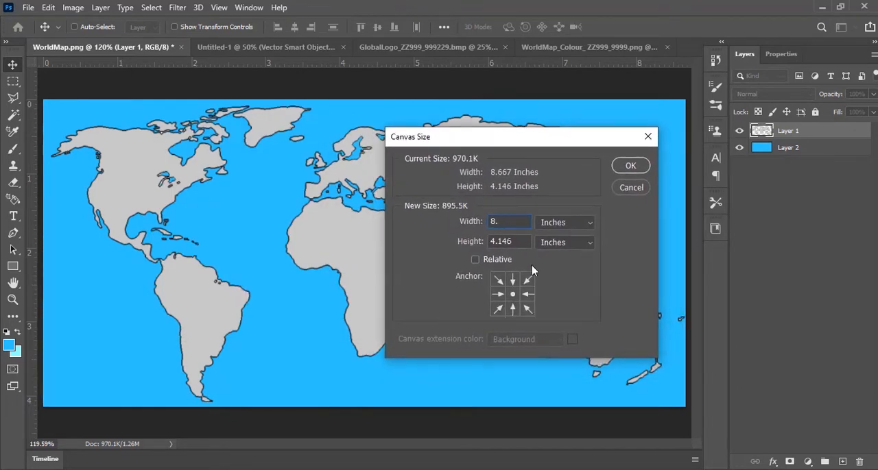
key(BackSpace)
key(BackSpace)
text(19)
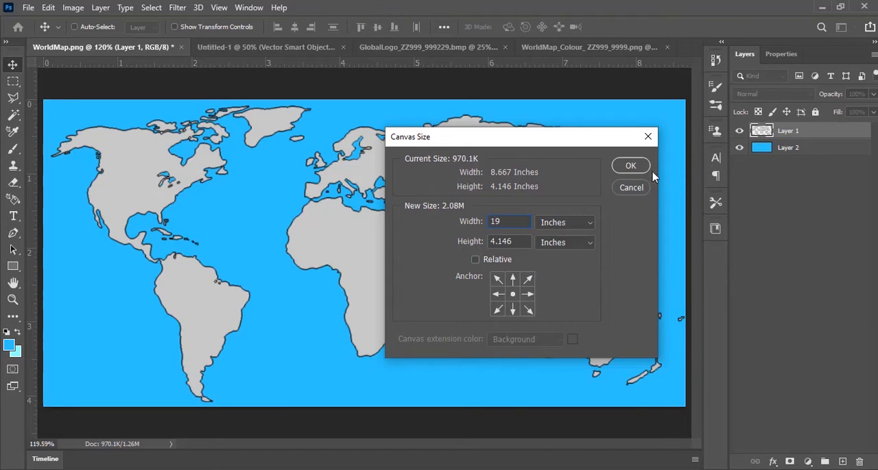
click(630, 167)
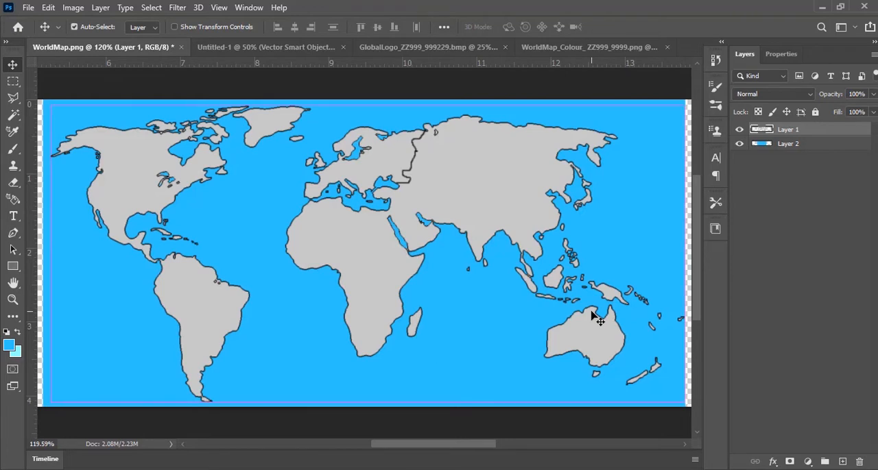
key(ctrl+0)
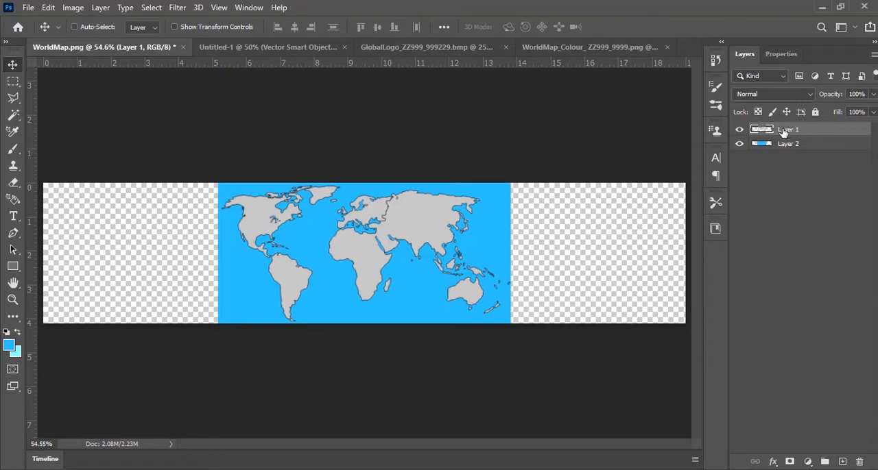
Stretch the blue background on Layer 2 horizontally in both directions until it fills the full canvas width
mouse_move(384, 237)
mouse_down()
mouse_move(274, 234)
mouse_move(401, 234)
mouse_up()
click(838, 181)
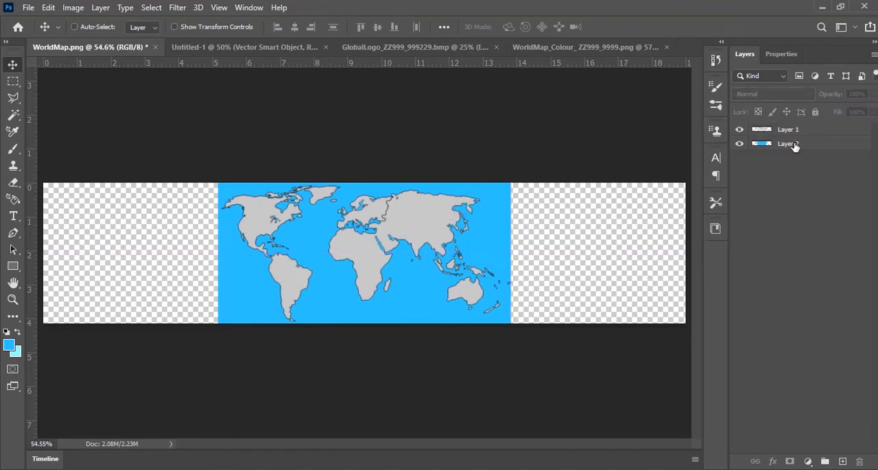
click(804, 131)
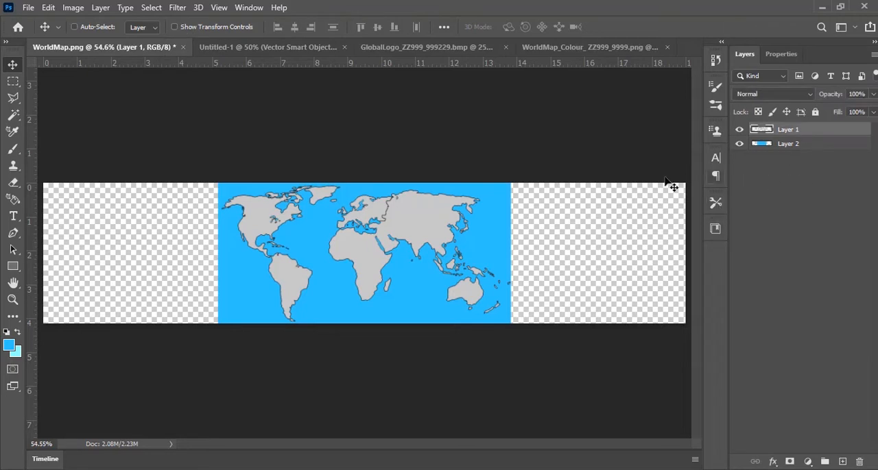
click(794, 145)
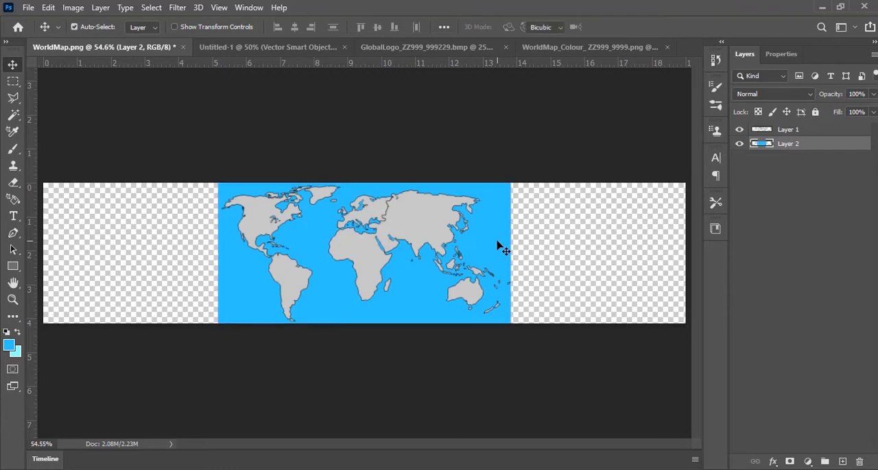
key(ctrl+t)
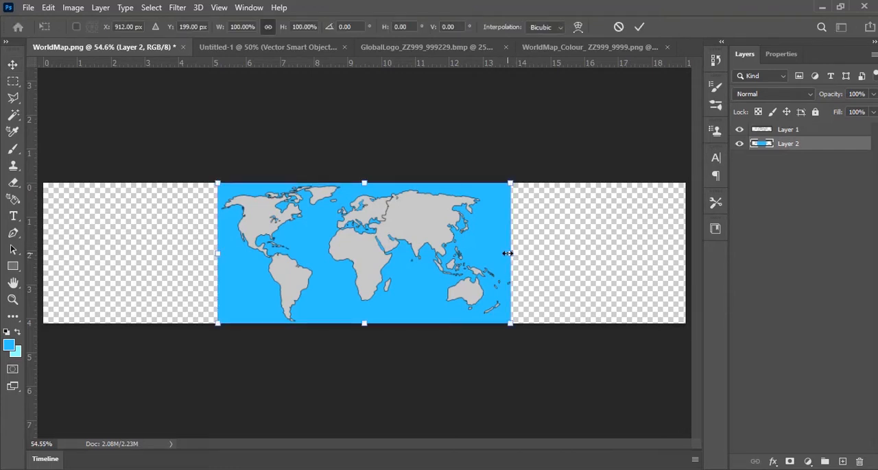
drag(508, 253, 687, 266)
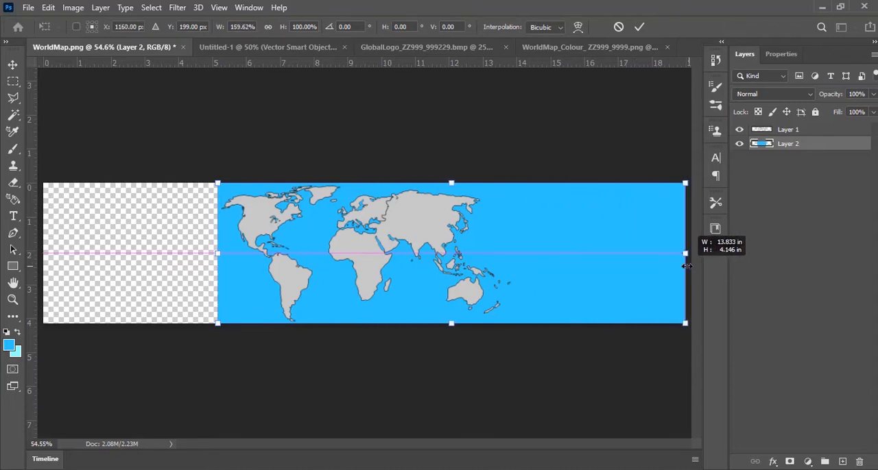
drag(217, 253, 43, 255)
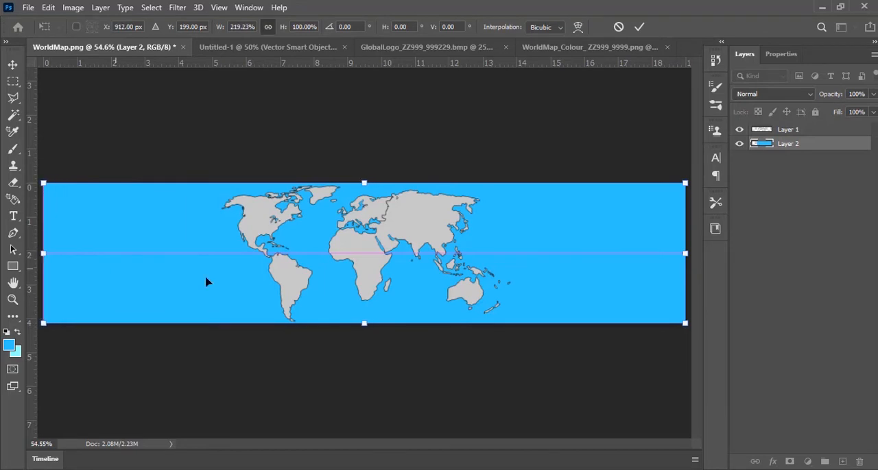
Move the Layer 1 continents near the canvas's left end, and place a duplicate of the layer directly to their right
click(788, 131)
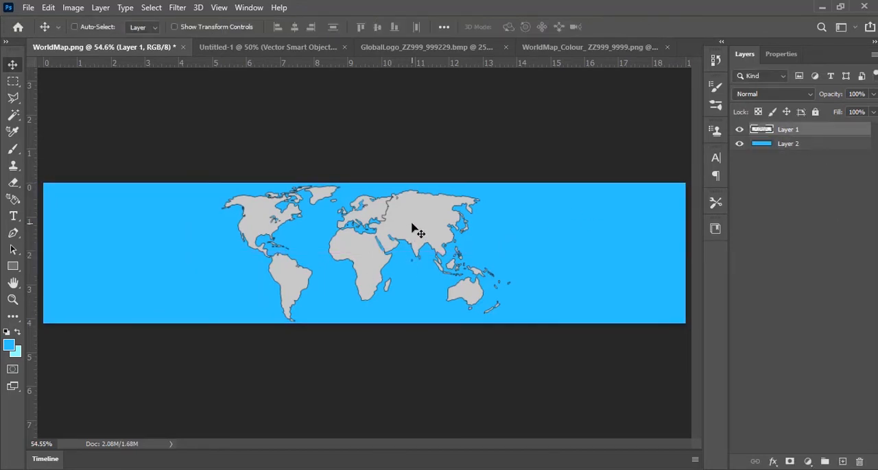
drag(414, 228, 246, 228)
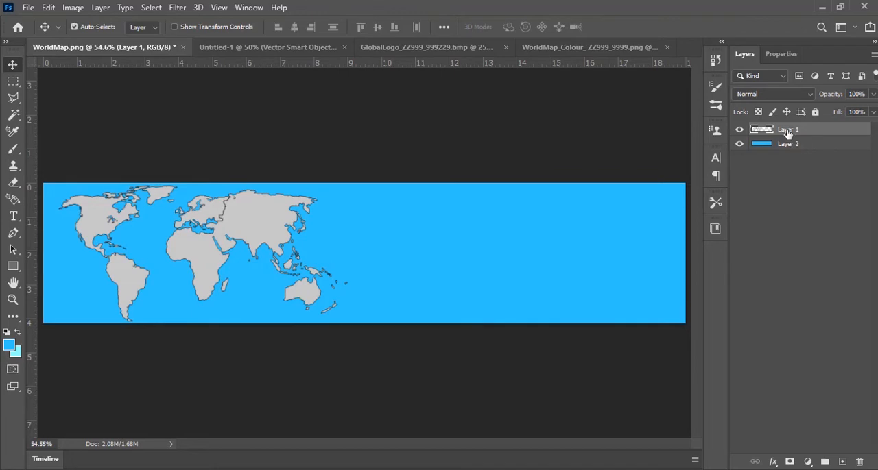
key(ctrl+j)
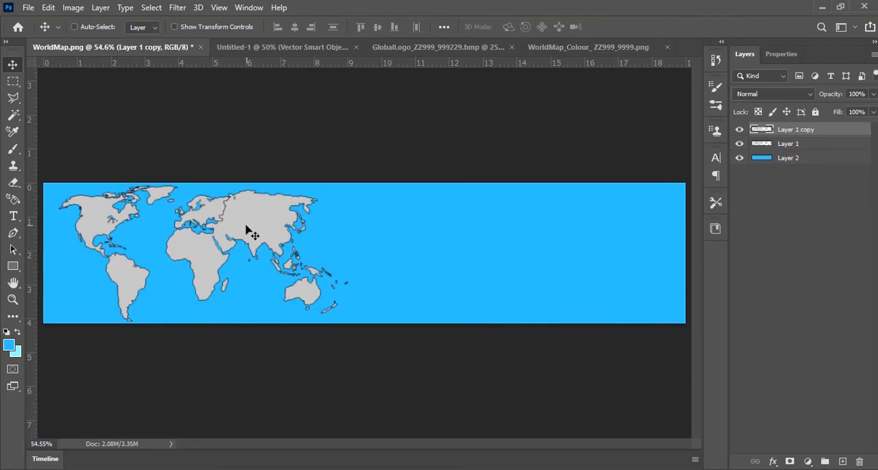
drag(248, 229, 505, 258)
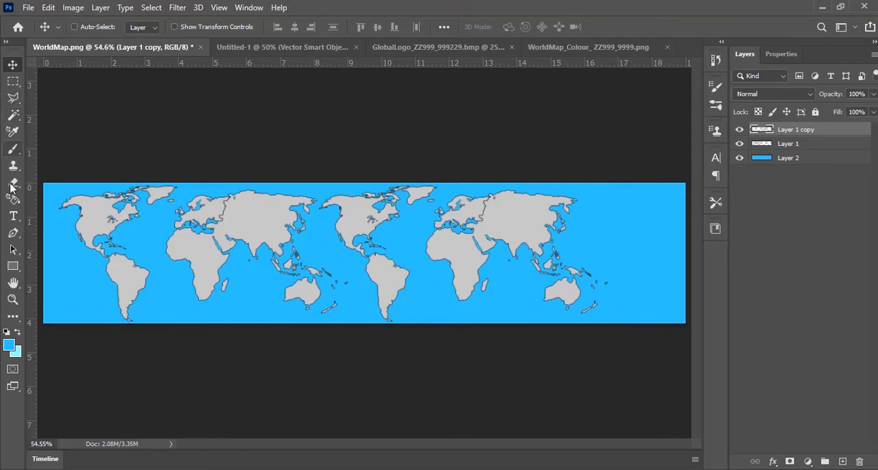
Crop the surplus blue from both ends of the image to about 16.6 inches wide, and select Layer 2
click(11, 320)
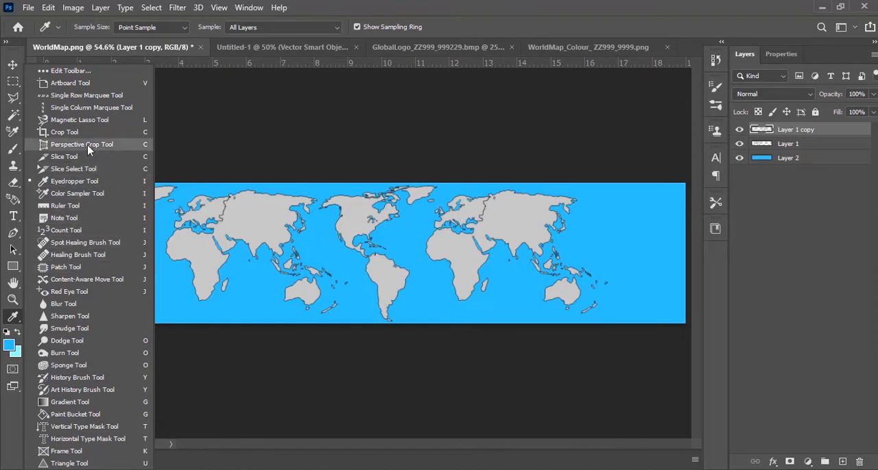
key(Escape)
key(c)
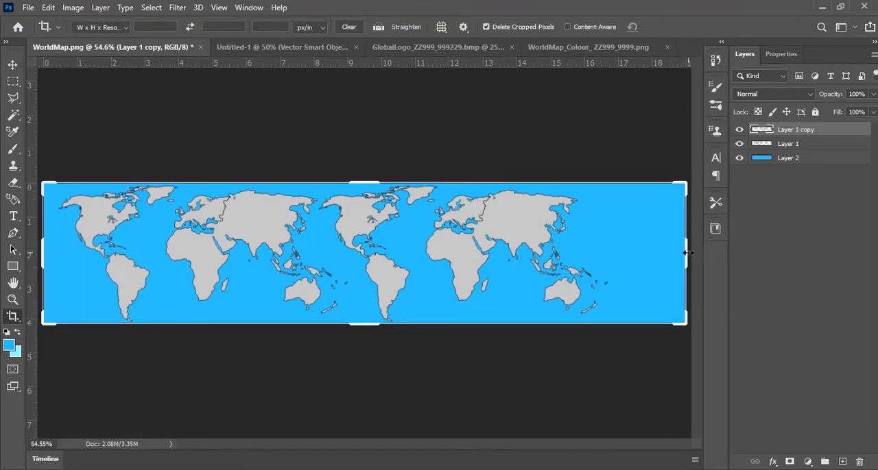
drag(686, 253, 652, 253)
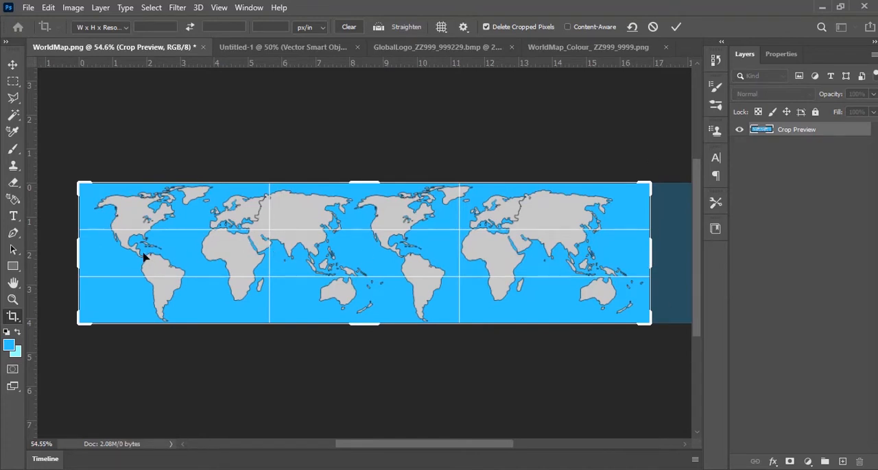
drag(77, 253, 82, 254)
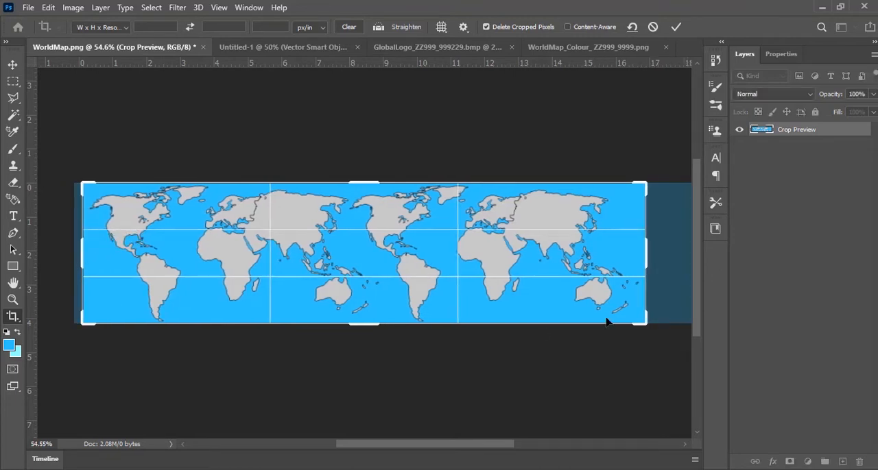
click(677, 29)
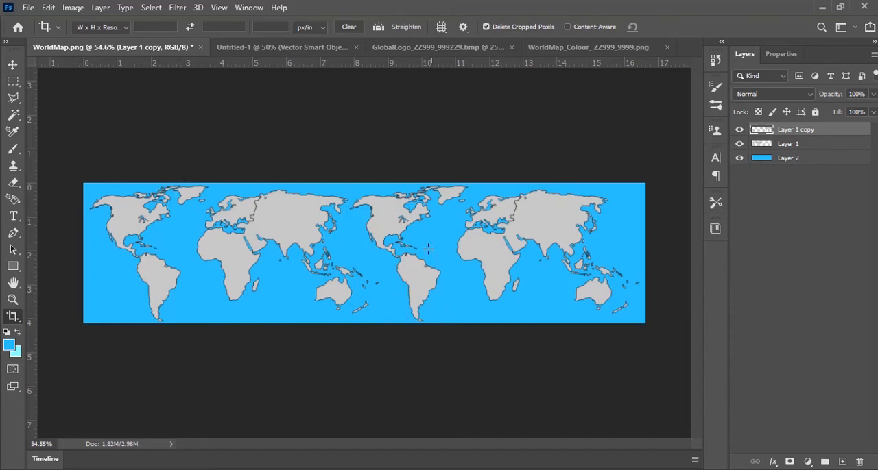
click(816, 160)
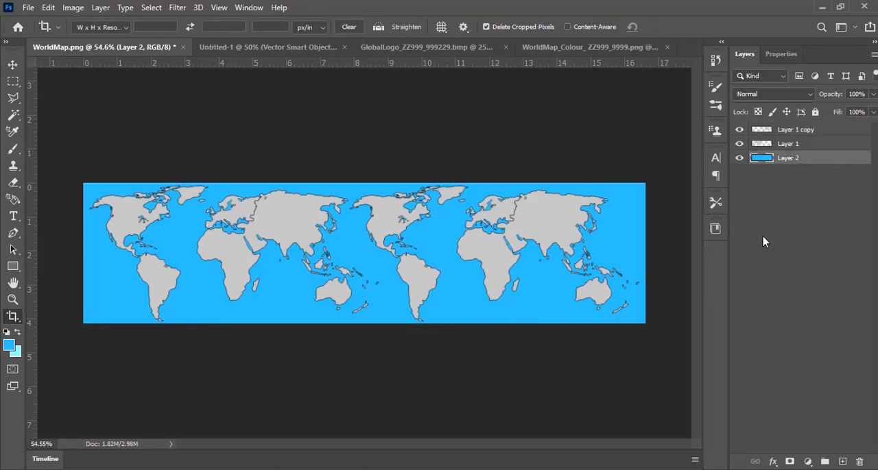
Try a canvas height of 6 inches and undo it
key(ctrl+alt+c)
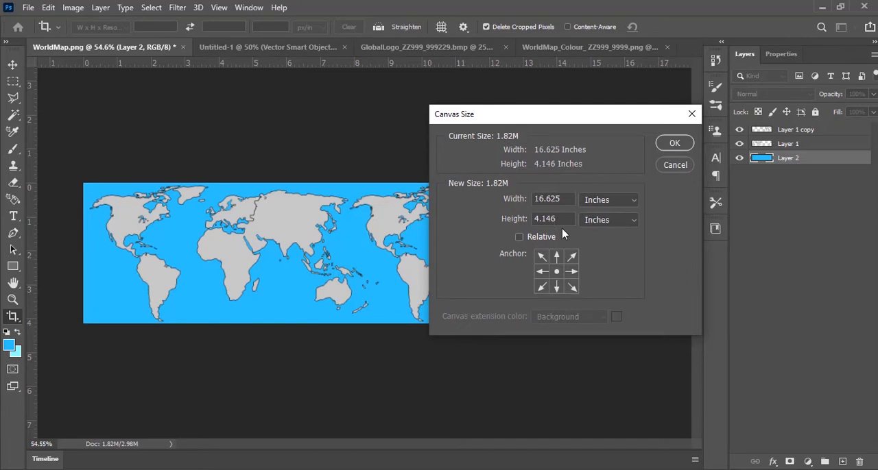
drag(572, 220, 511, 221)
text(6)
click(681, 146)
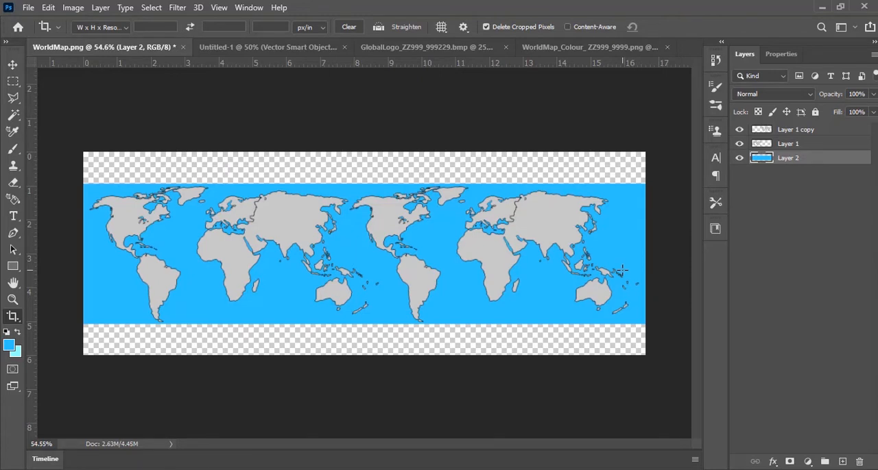
key(ctrl)
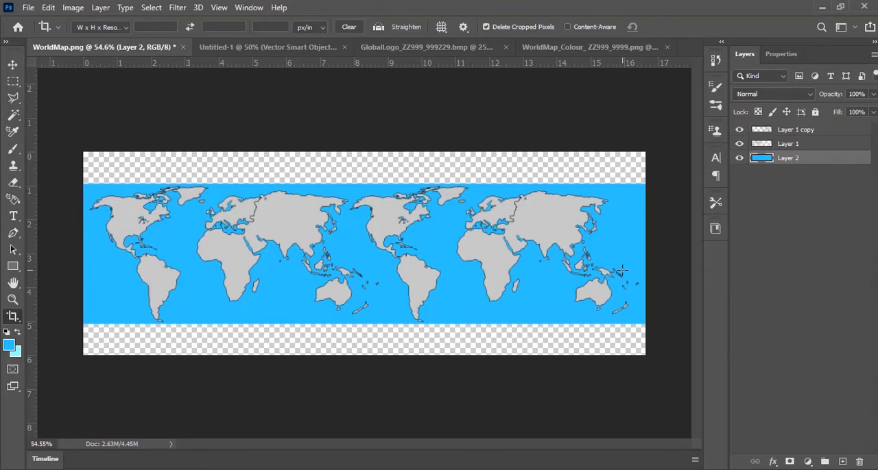
key(ctrl+z)
Set the canvas height to 5 inches, keeping the maps vertically centred
key(ctrl+alt+c)
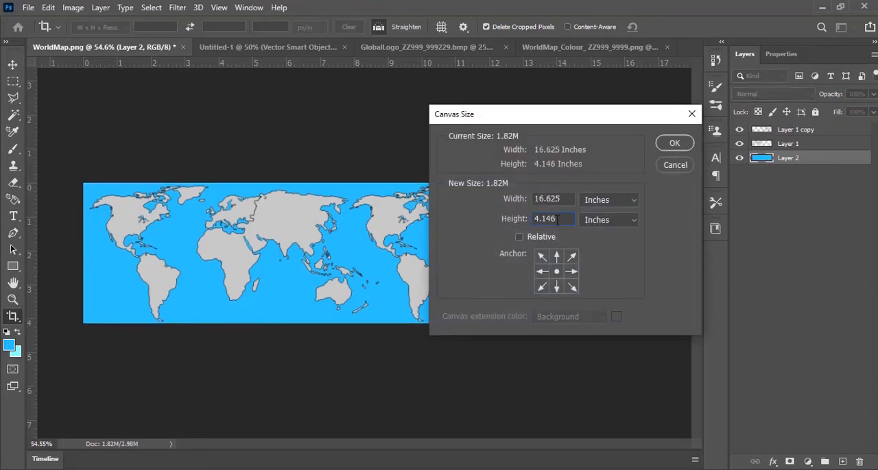
key(shift+Left)
key(shift+Left)
key(shift+Left)
key(shift+Left)
key(shift+Left)
text(5)
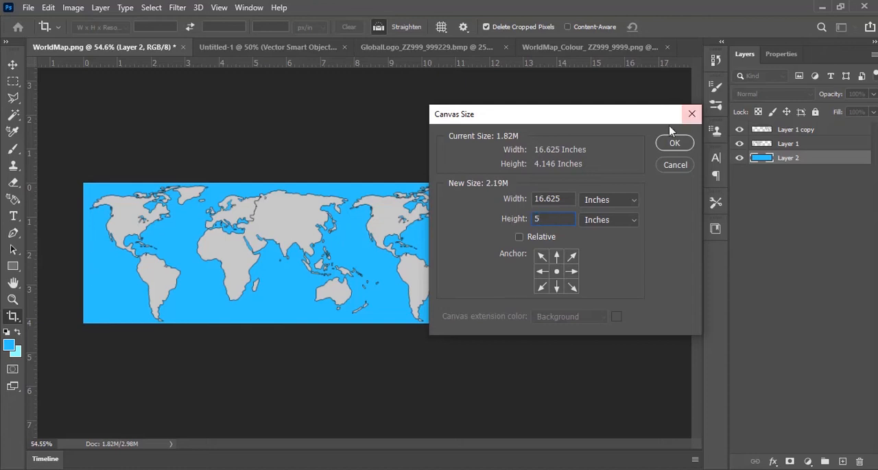
click(674, 144)
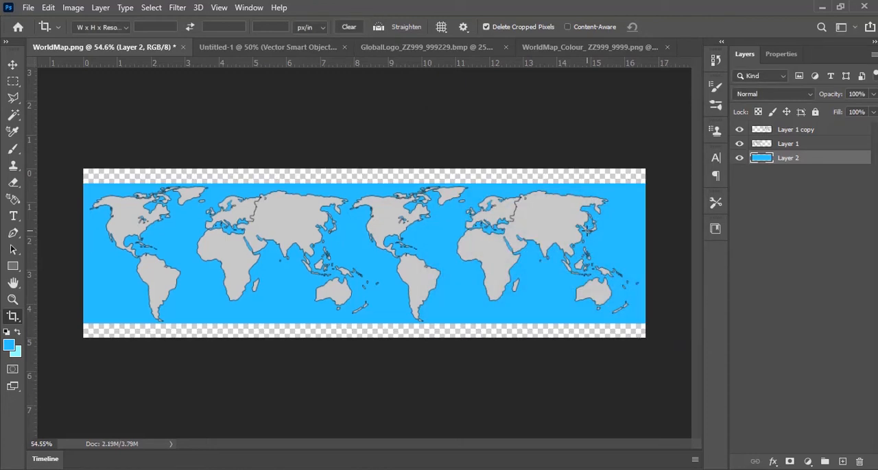
Stretch the blue Layer 2 background vertically to about 120.6% so it covers the transparent strips above and below
key(v)
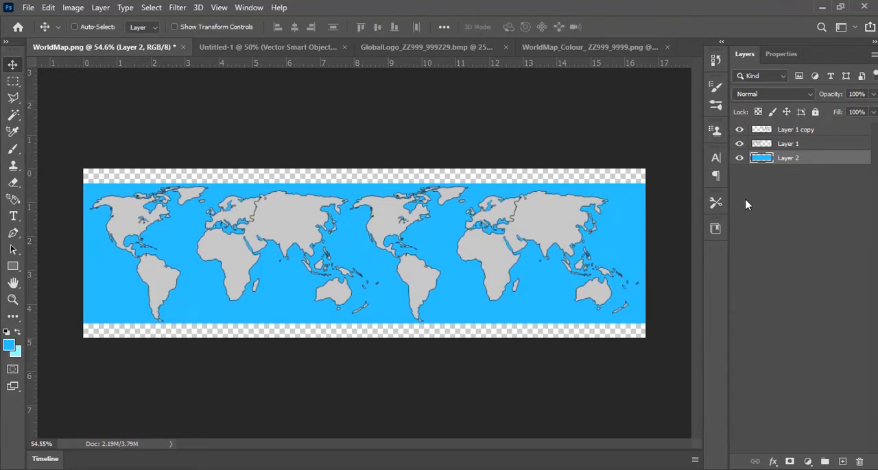
key(ctrl+t)
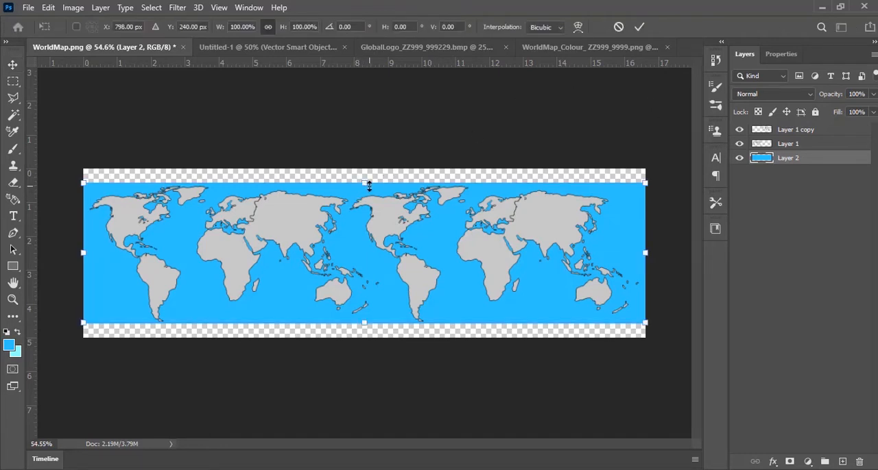
drag(365, 185, 367, 168)
drag(371, 326, 365, 339)
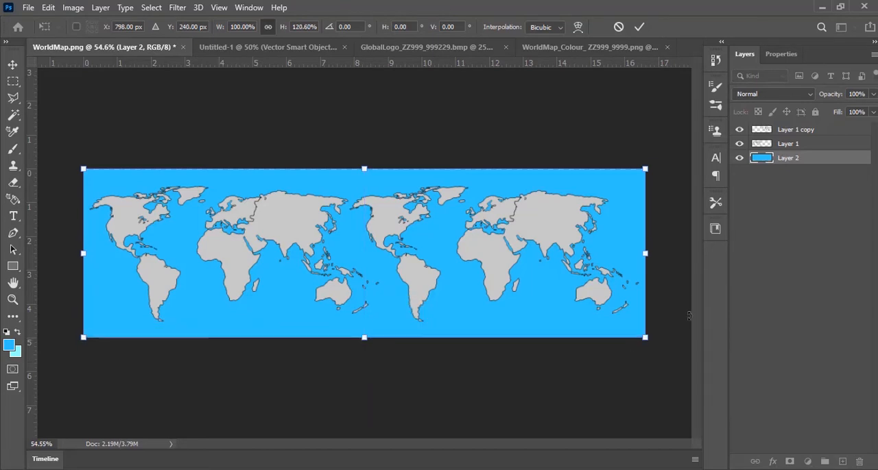
click(641, 27)
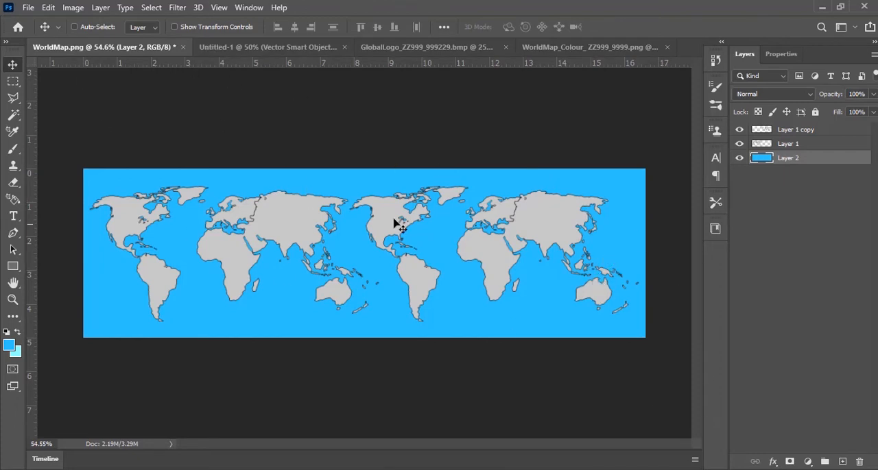
Save the double world map as a PNG copy named Animate_map, accepting the PNG format options
click(28, 7)
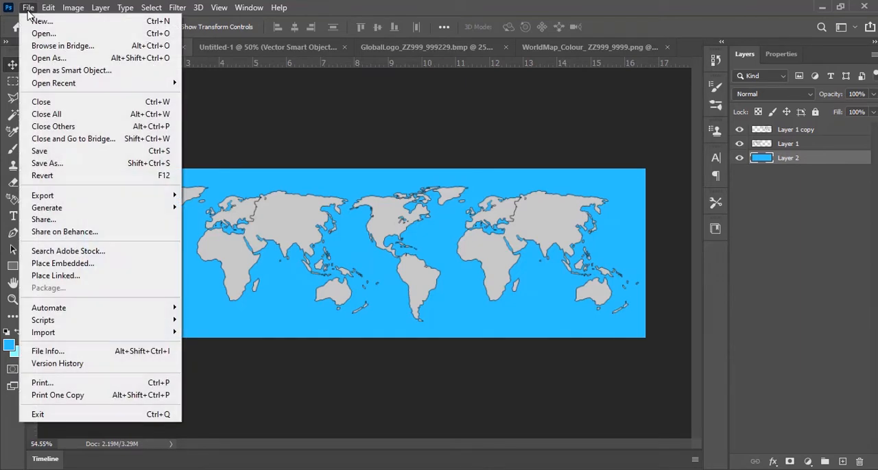
click(109, 168)
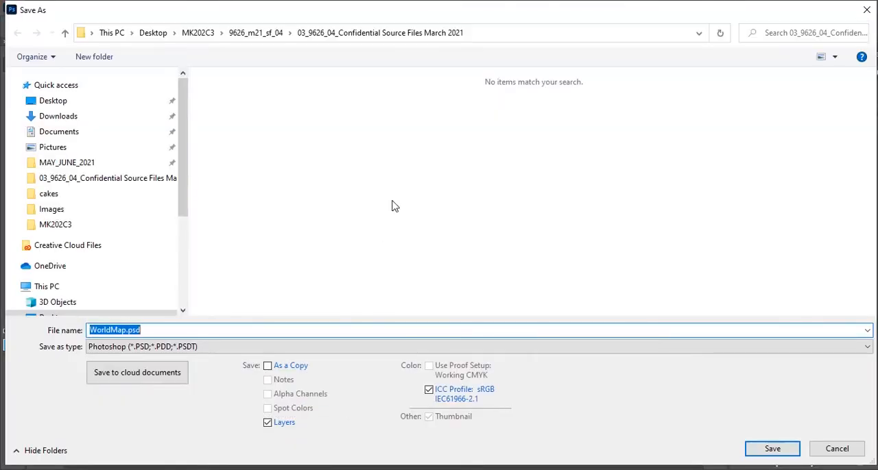
click(189, 346)
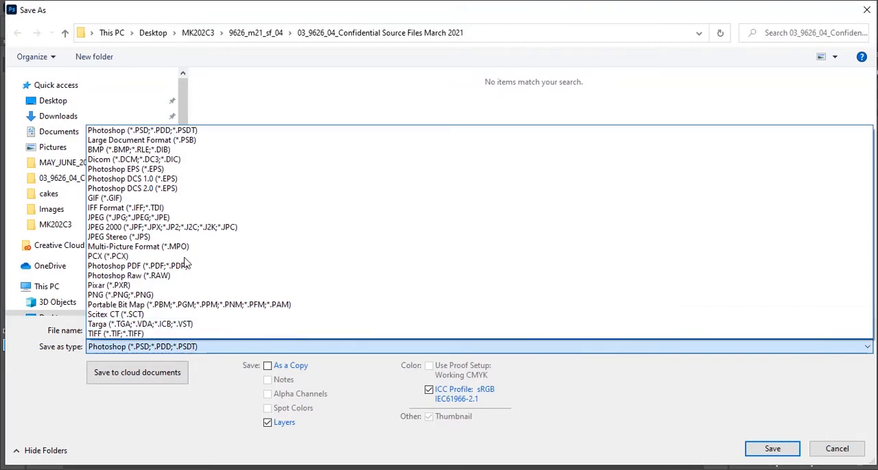
click(181, 296)
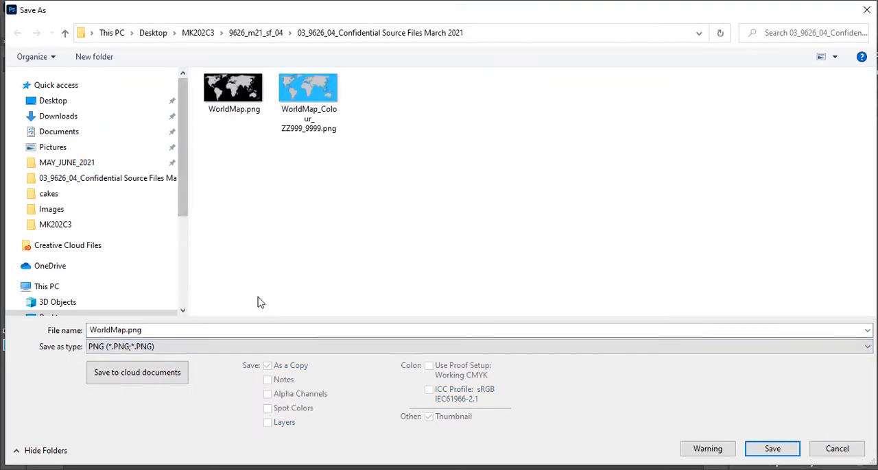
double_click(145, 330)
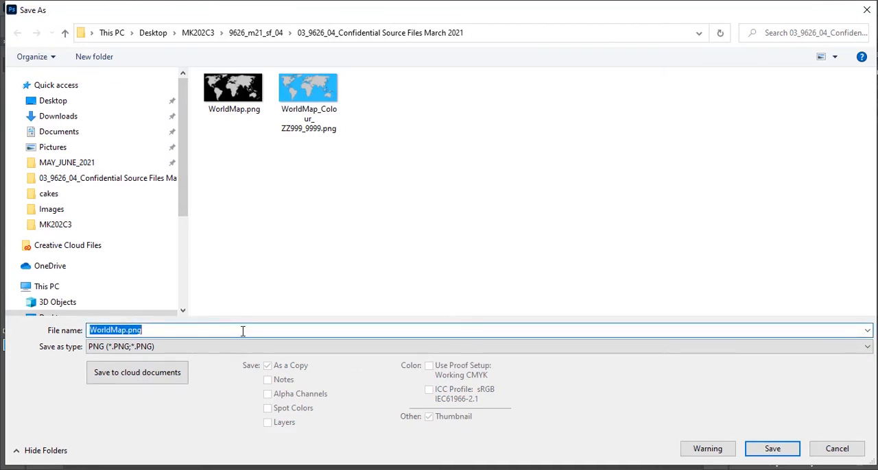
text(Animate_map)
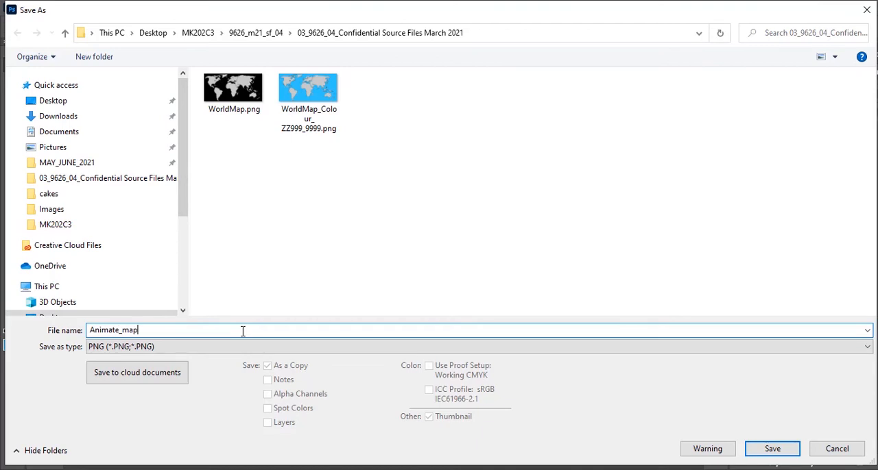
key(Return)
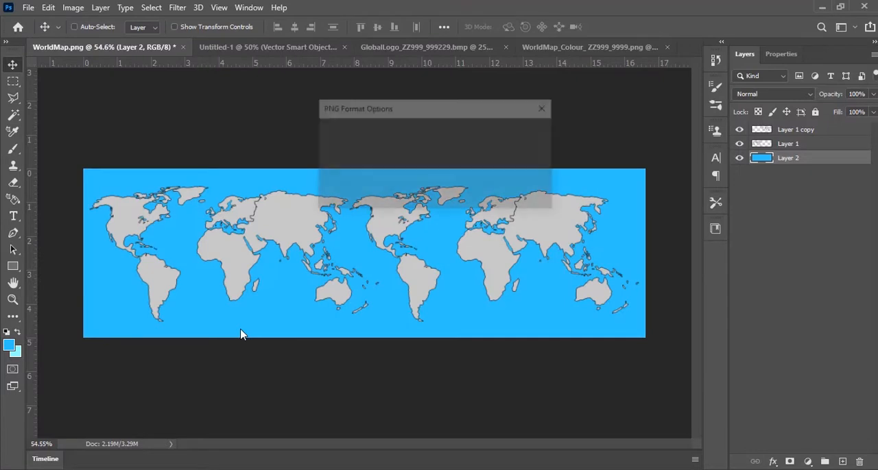
click(521, 139)
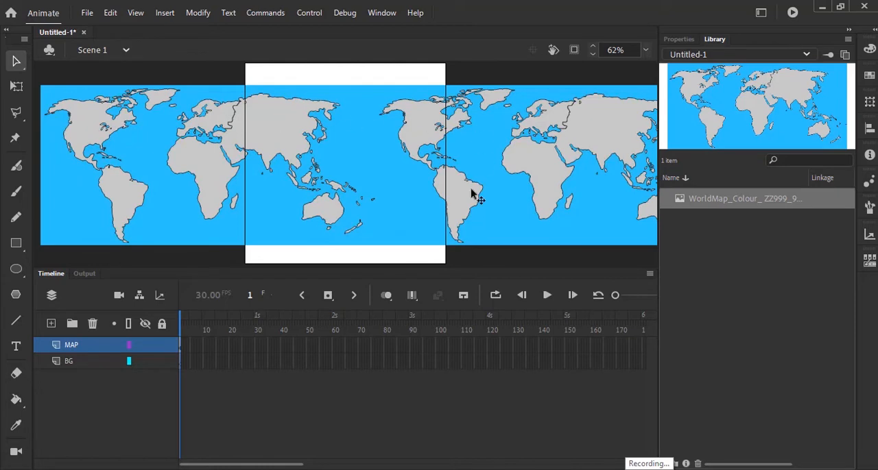
In Adobe Animate, replace the old MAP layer with a new empty layer and import Animate_map.png into the library
click(93, 324)
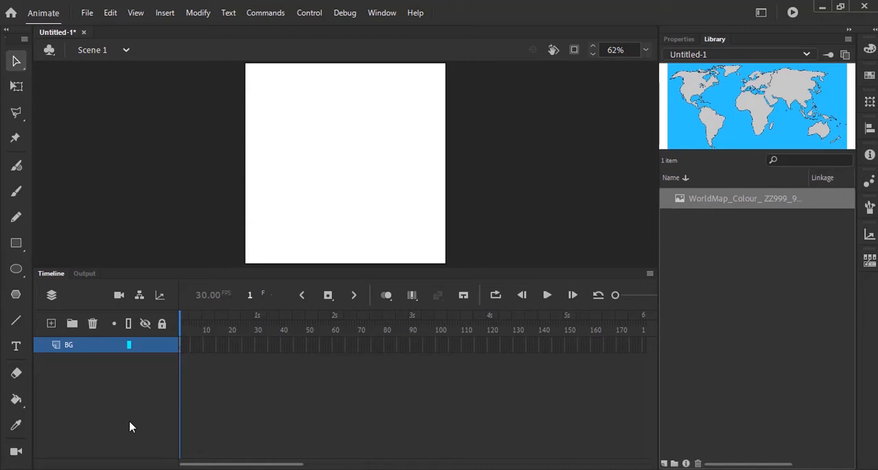
click(52, 324)
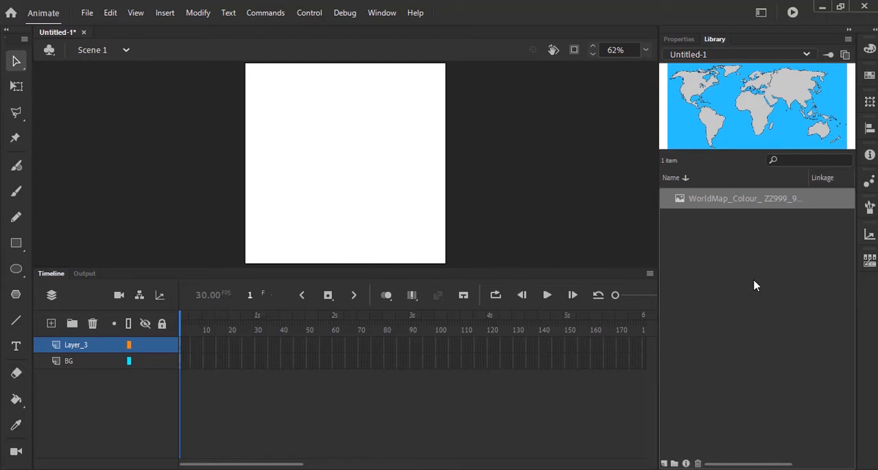
click(94, 12)
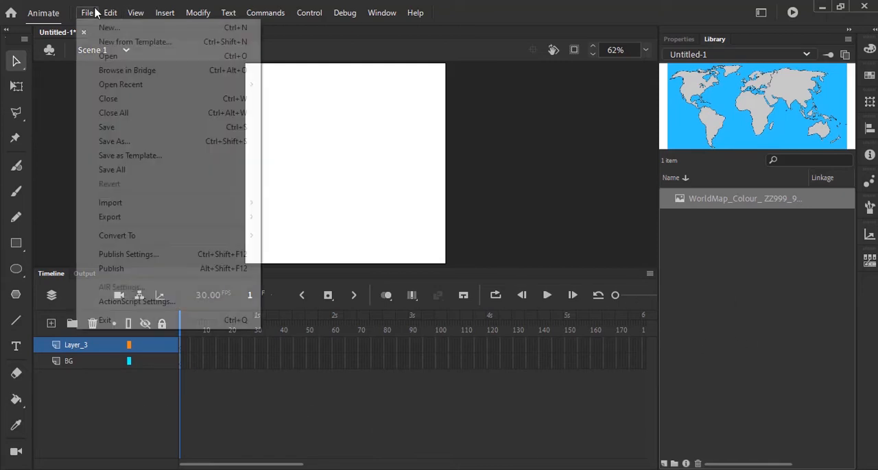
mouse_move(124, 206)
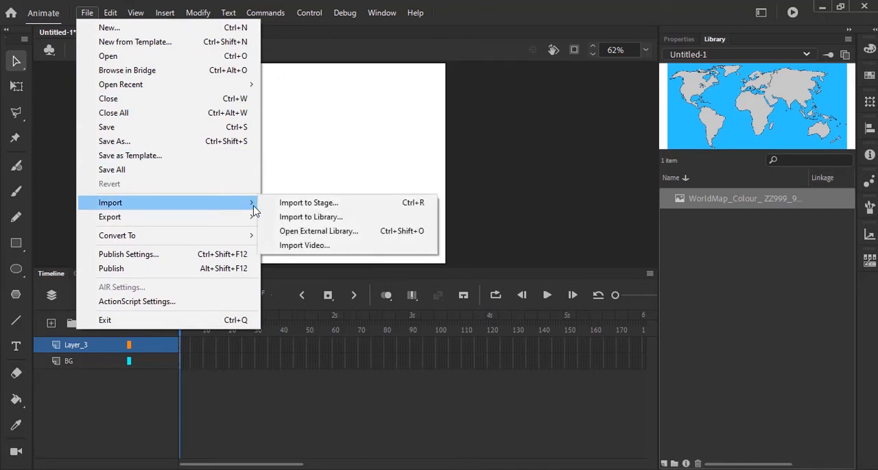
click(336, 218)
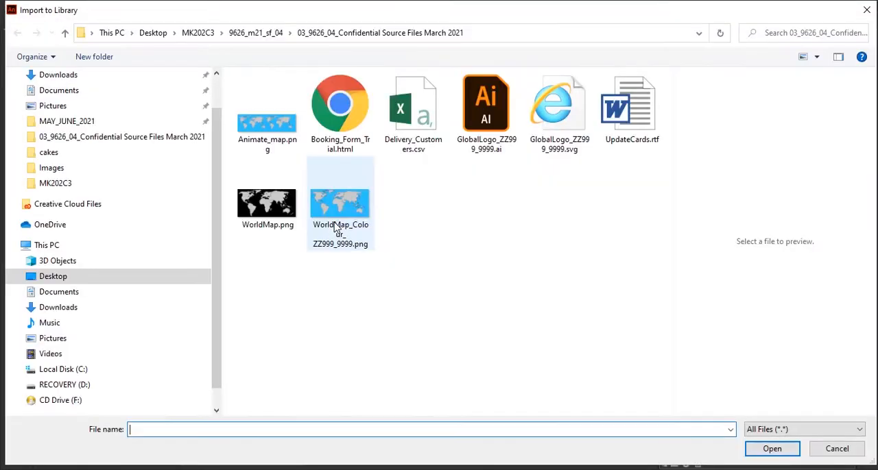
click(268, 136)
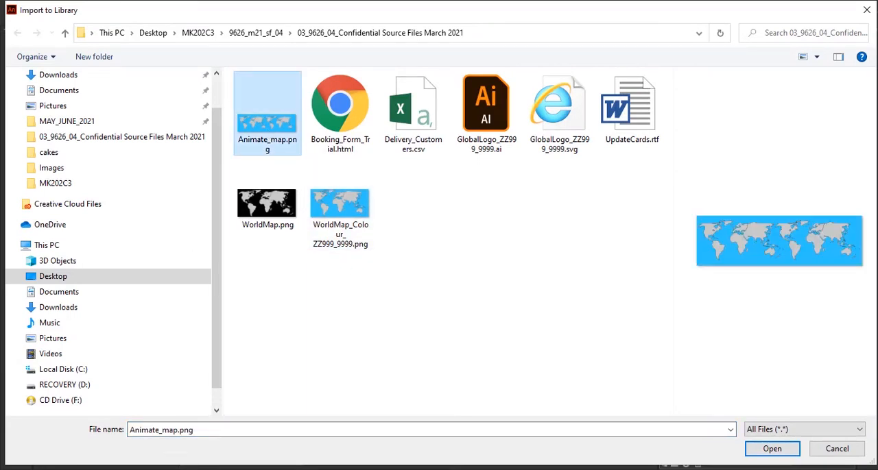
click(772, 449)
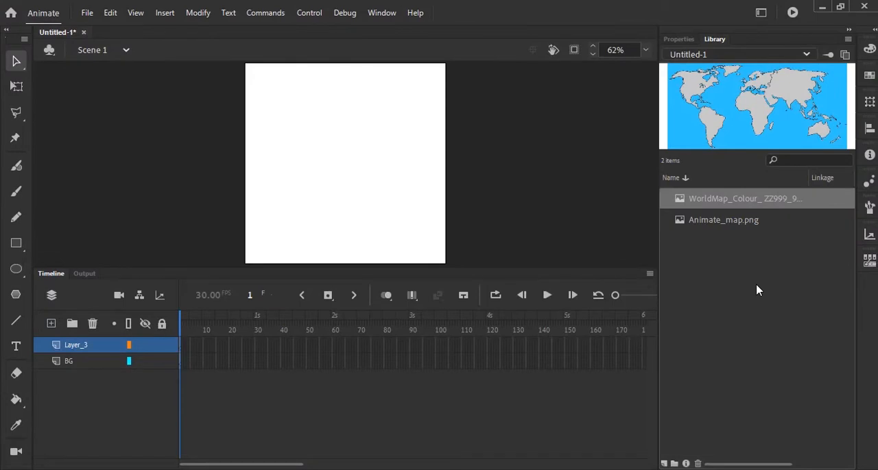
Place Animate_map.png on the new layer, centred vertically over the stage with the map extending past both sides
click(738, 223)
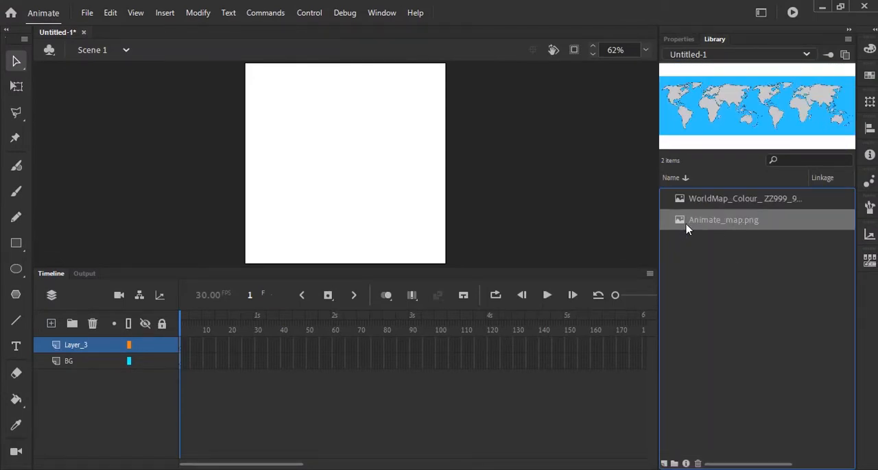
drag(652, 230, 319, 197)
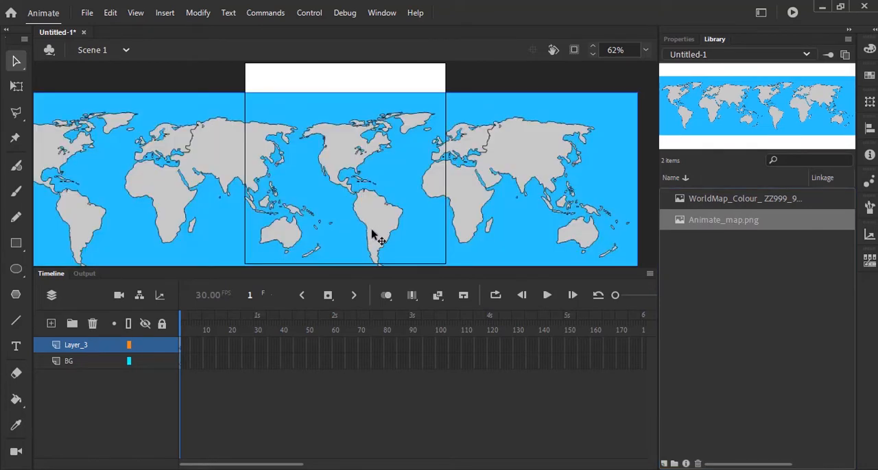
drag(373, 236, 393, 220)
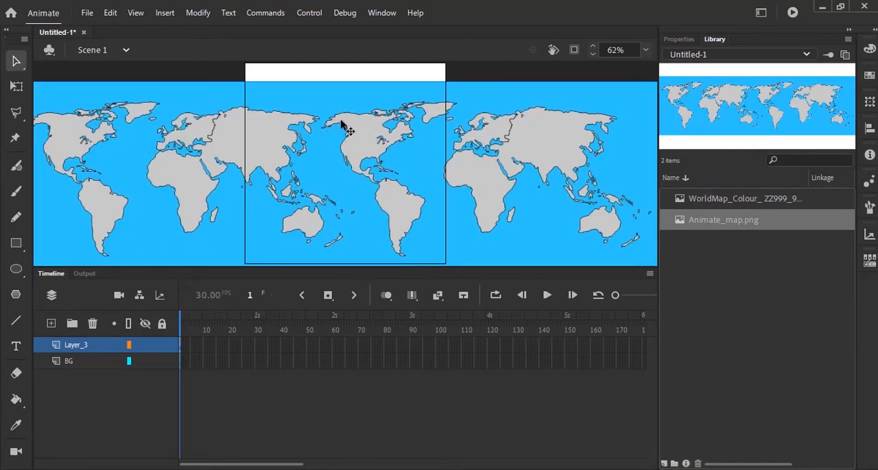
drag(342, 119, 353, 118)
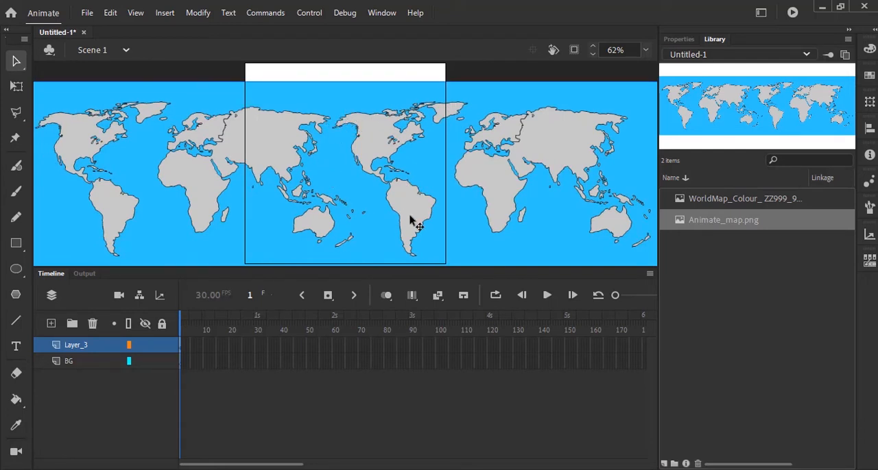
mouse_move(412, 218)
mouse_down()
mouse_move(419, 201)
mouse_move(410, 205)
mouse_up()
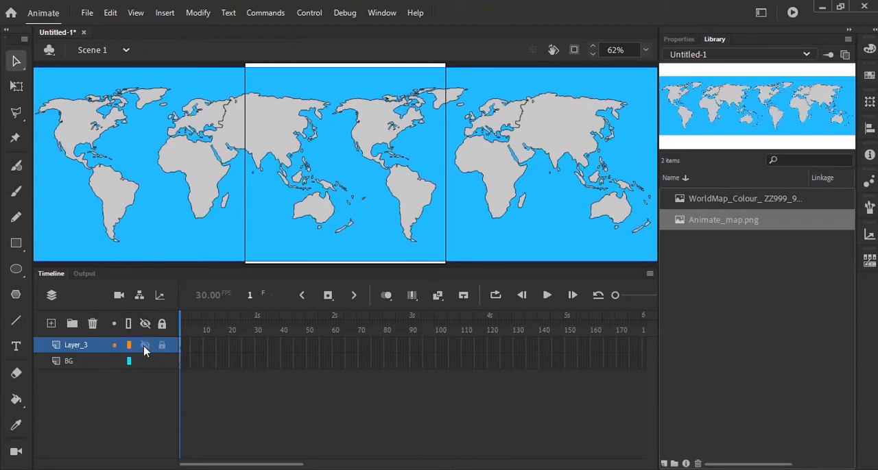
Rename the new map layer as Map and hide it
double_click(78, 348)
text(Map)
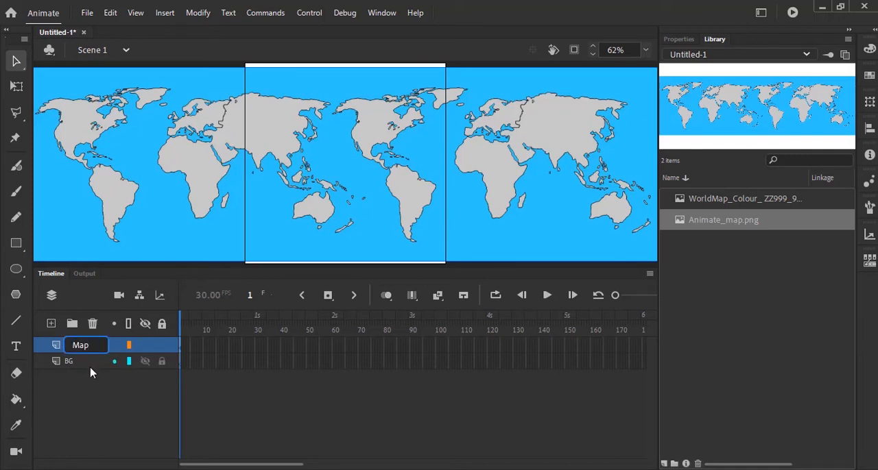
key(Return)
click(145, 345)
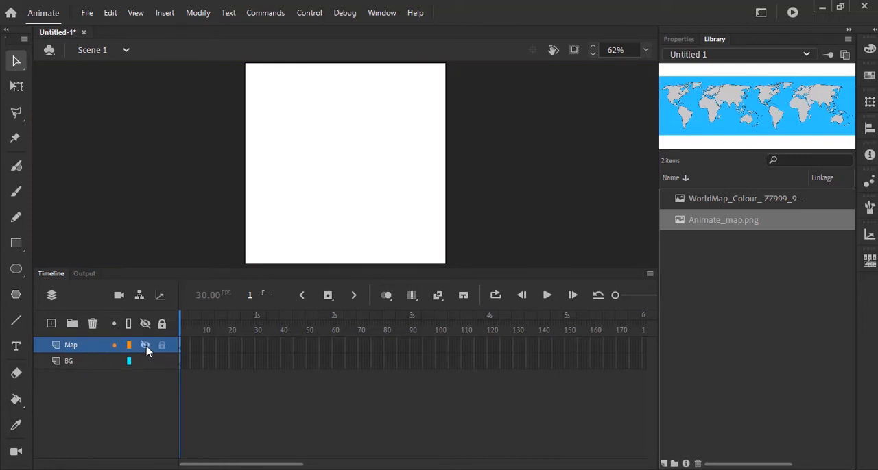
Draw a black #000000 rectangle without stroke on the BG layer, covering the whole stage
click(83, 369)
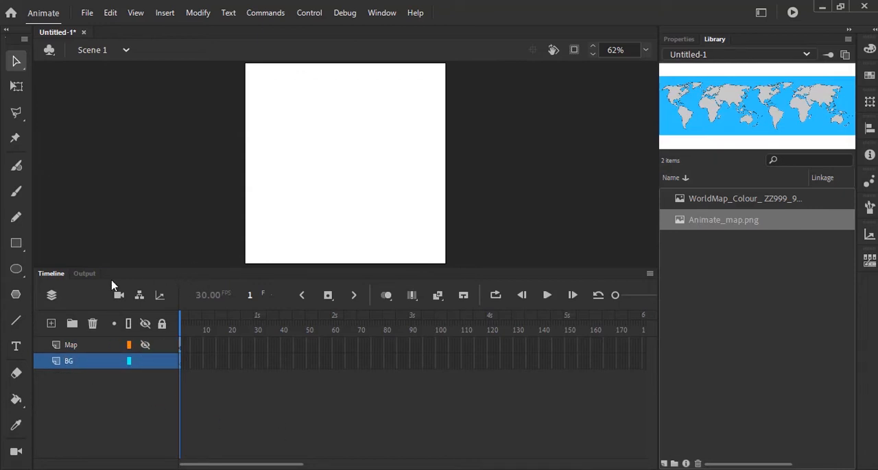
click(17, 244)
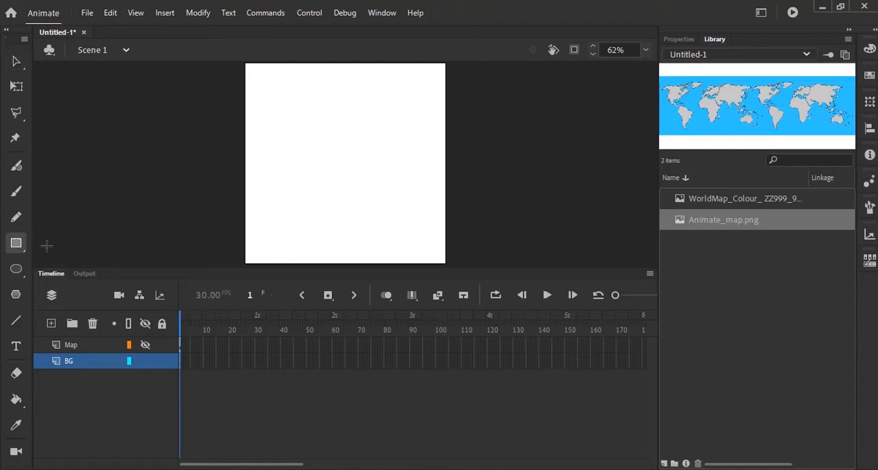
click(689, 40)
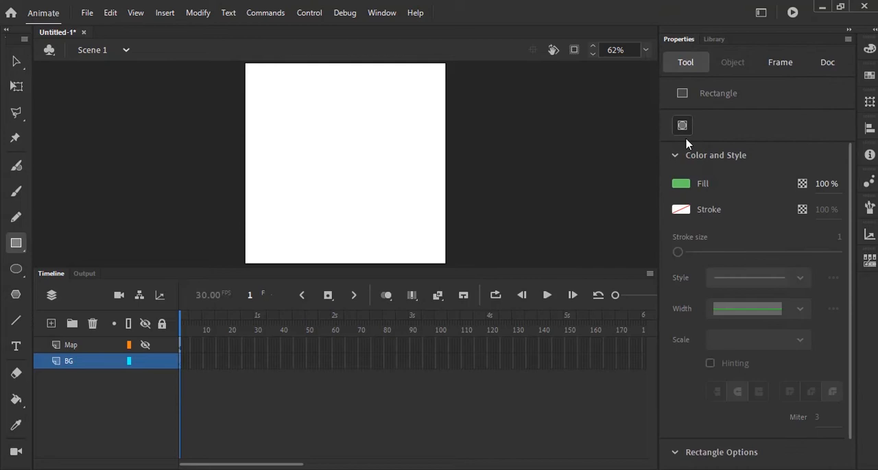
click(681, 184)
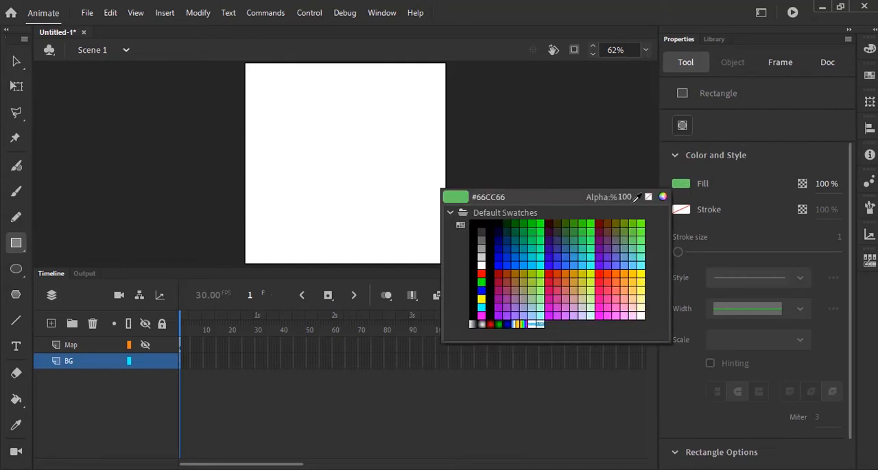
click(492, 224)
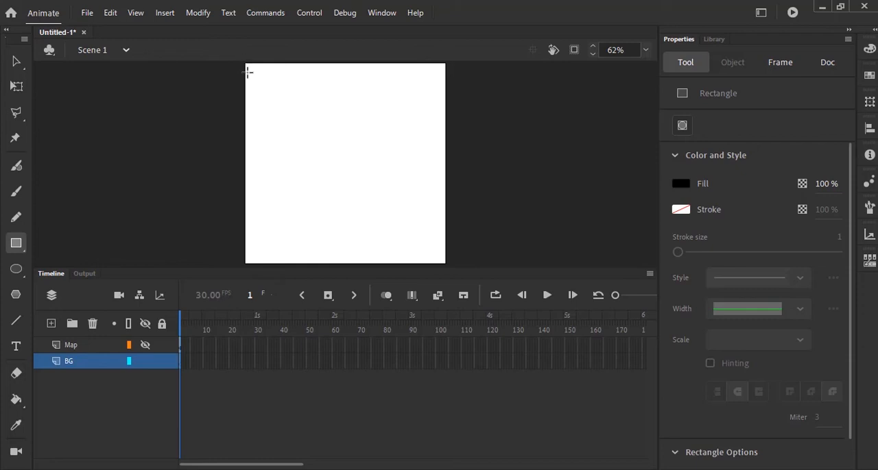
drag(248, 71, 449, 261)
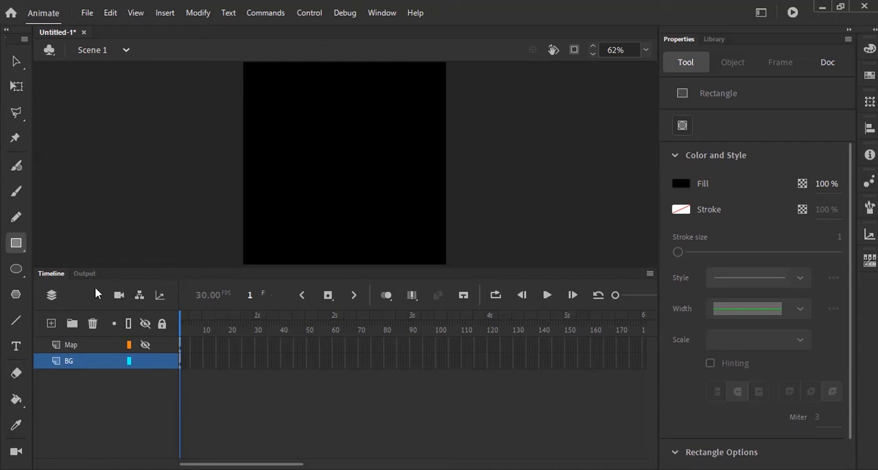
click(16, 61)
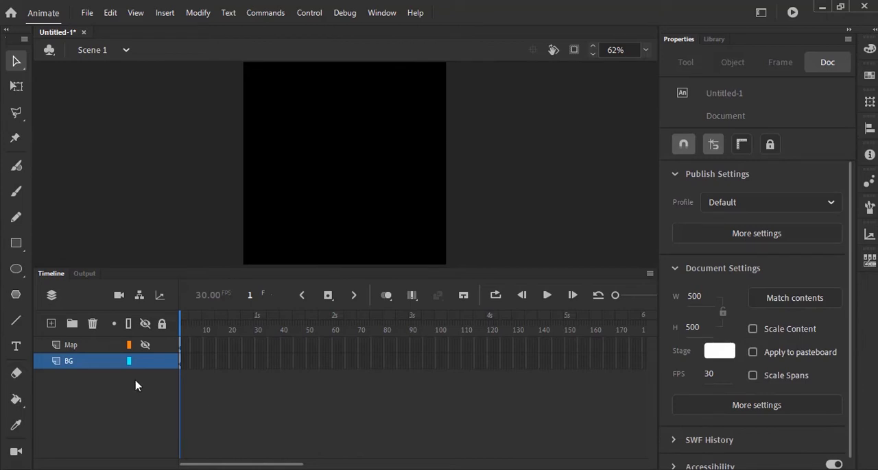
Add a new layer directly above BG and name it Globe
click(50, 323)
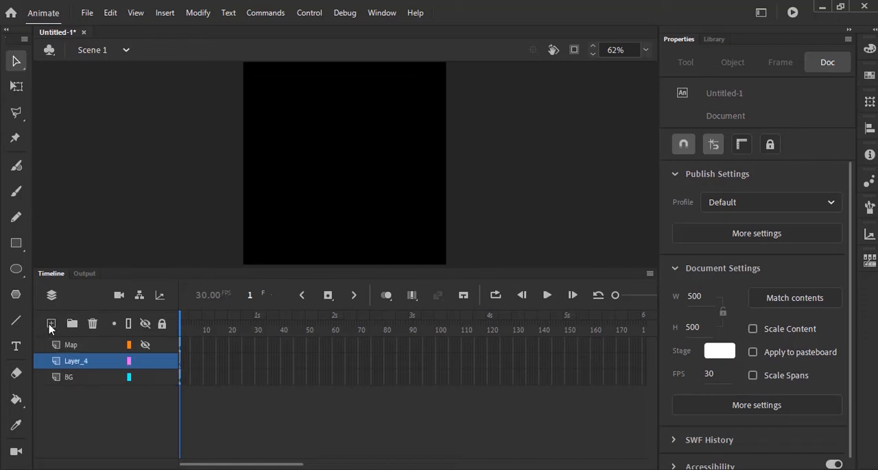
double_click(75, 361)
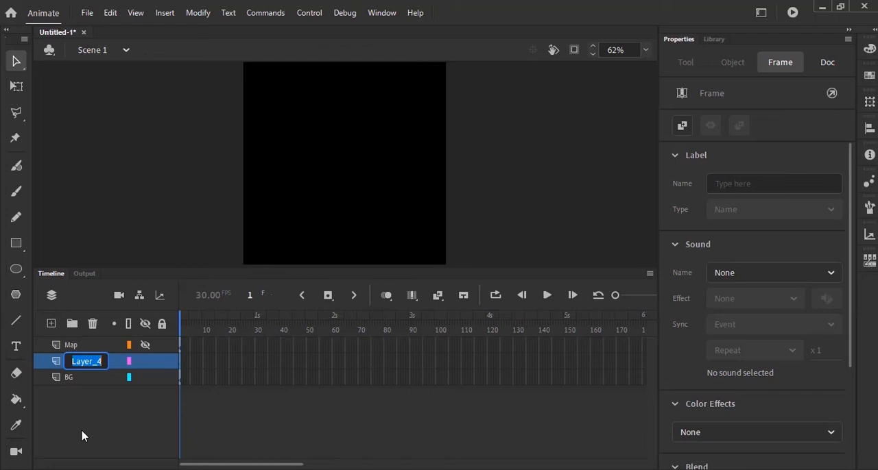
text(Globe)
key(Return)
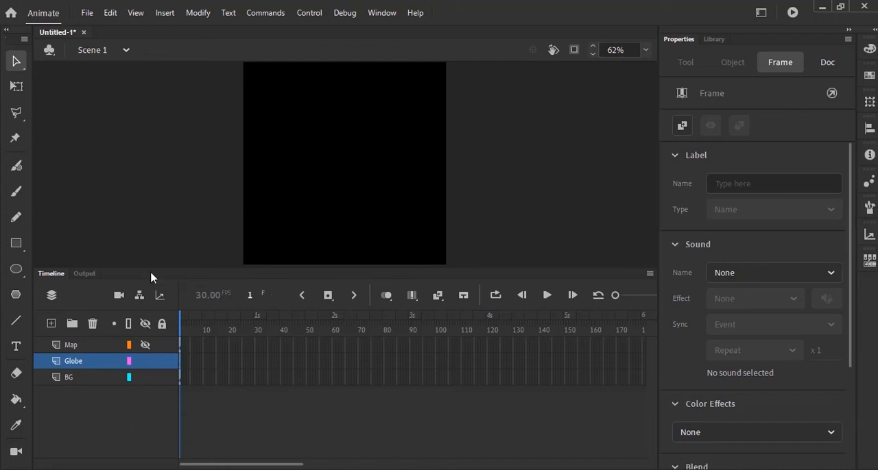
Draw a green #33FF99 circle without stroke on the Globe layer, about 501 pixels across, nearly filling the stage height
click(16, 271)
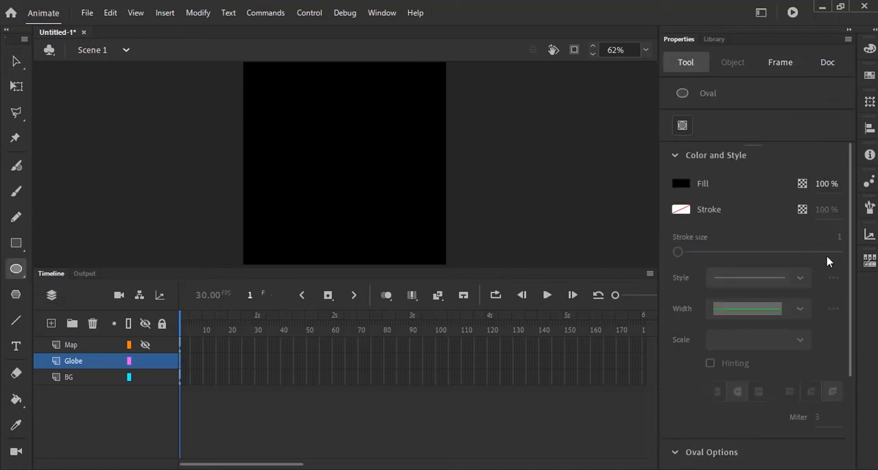
click(681, 185)
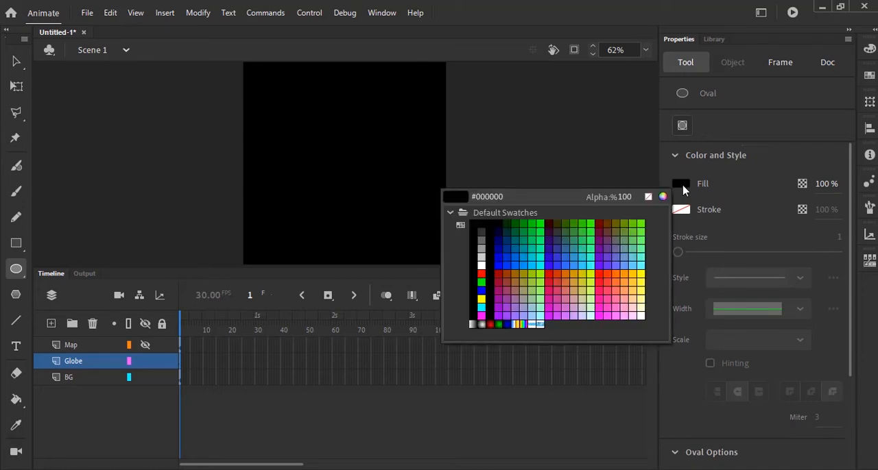
click(591, 244)
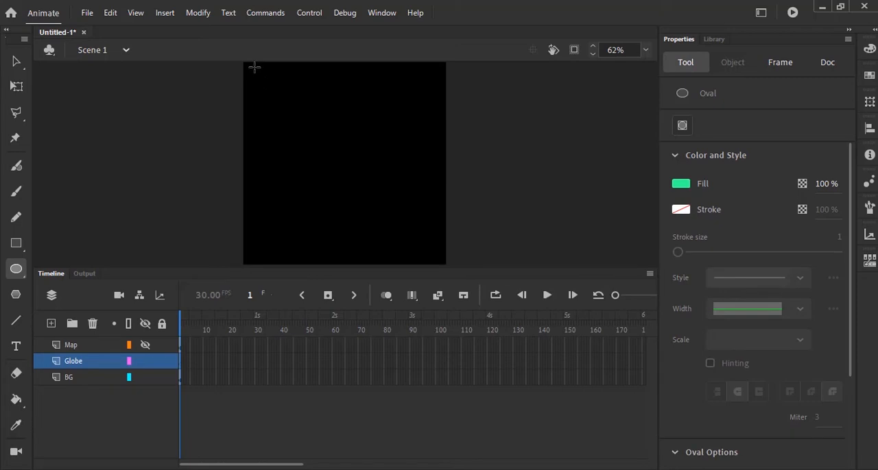
drag(254, 67, 453, 251)
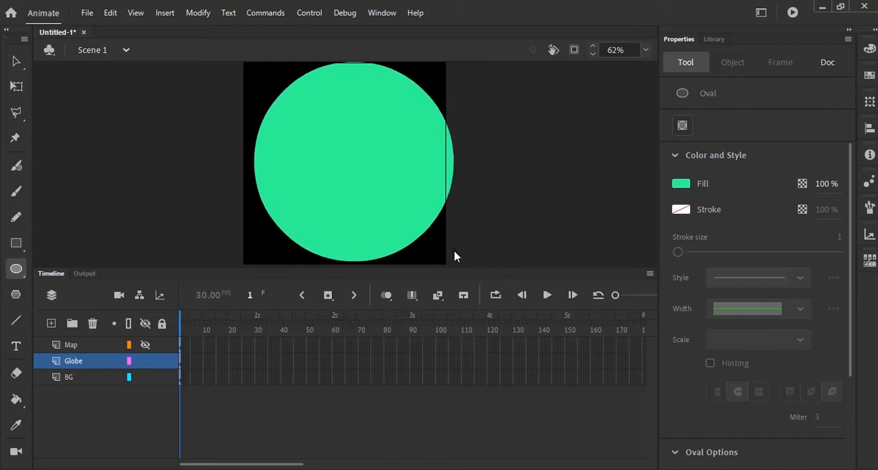
drag(454, 258, 455, 262)
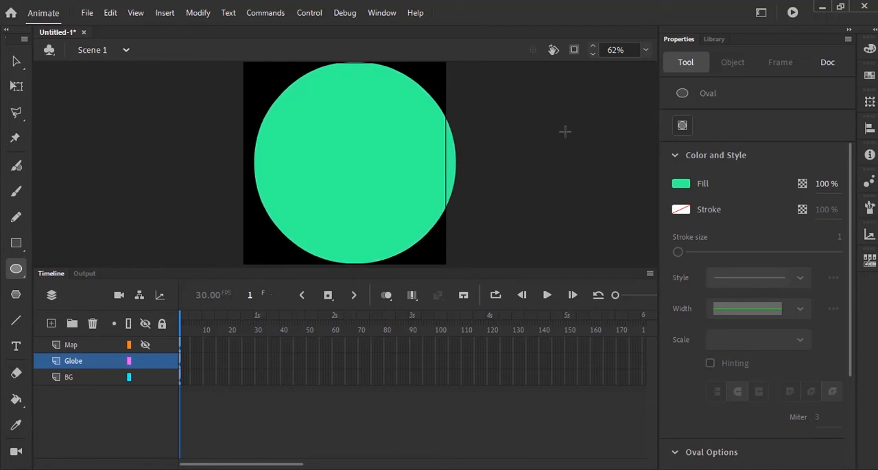
Move the green circle horizontally to X 0 so that it sits centred over the black stage
click(16, 61)
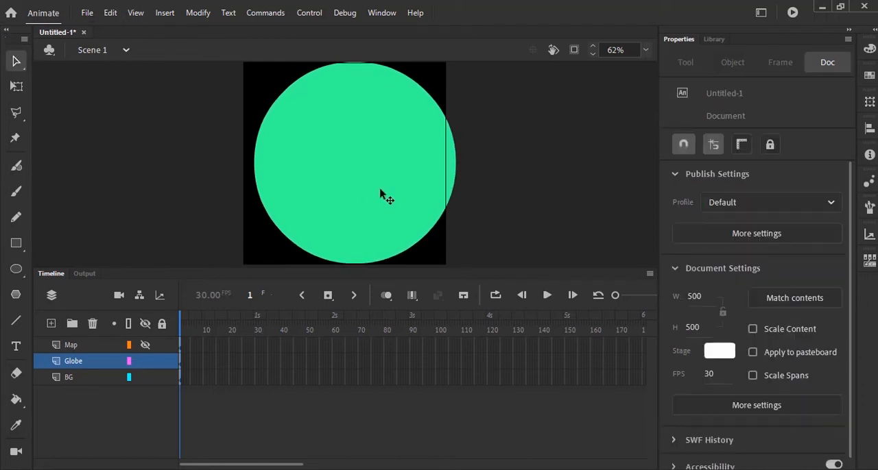
drag(394, 155, 386, 152)
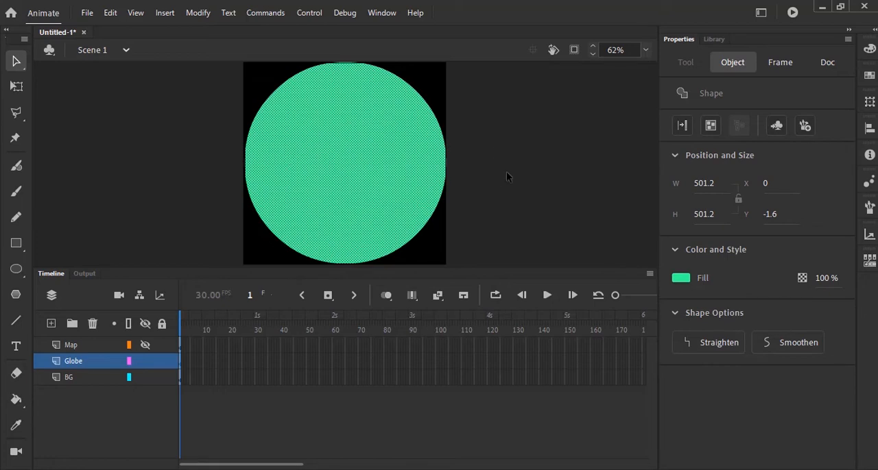
click(645, 51)
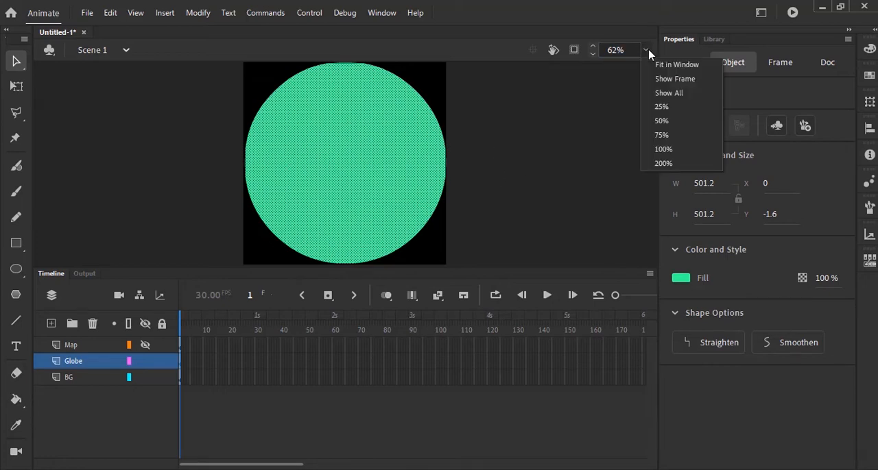
click(660, 122)
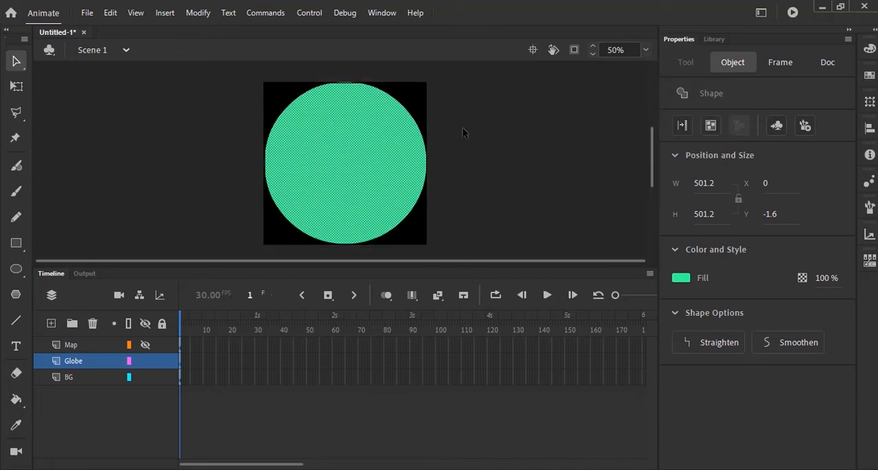
click(523, 139)
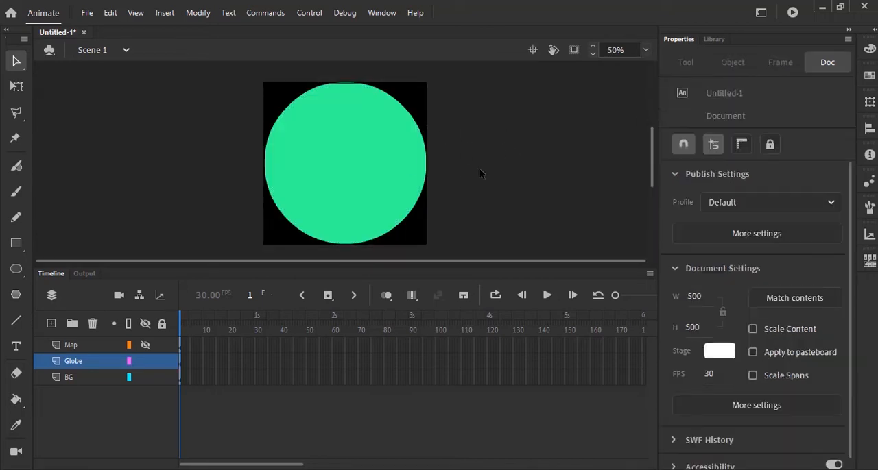
Set the green circle's width and height to 500 pixels
click(322, 164)
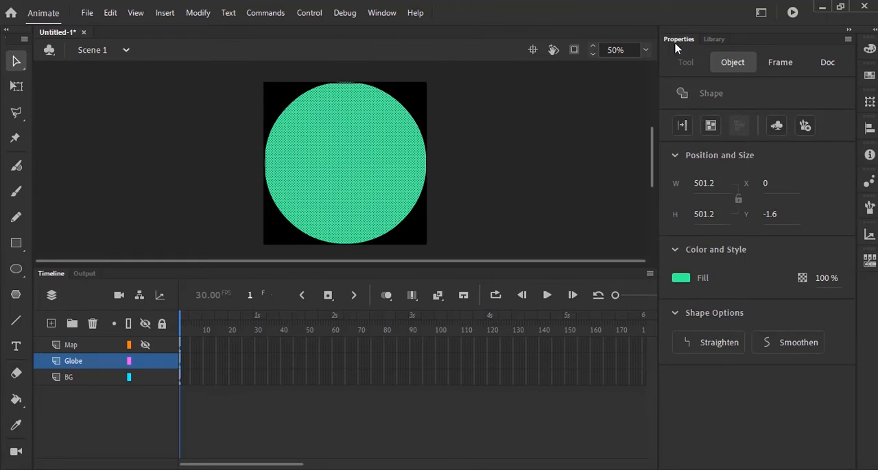
click(702, 186)
text(500)
click(701, 215)
text(50)
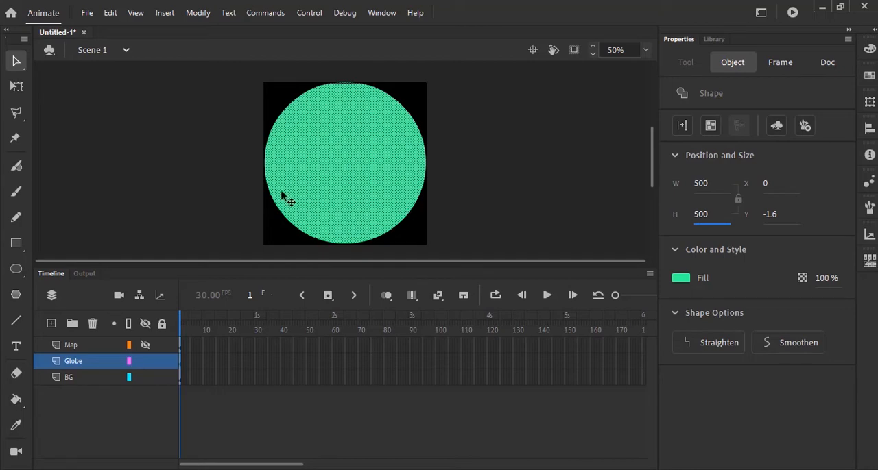
click(521, 207)
Set the green circle's Y position to 0
click(392, 191)
click(771, 217)
text(0)
key(Return)
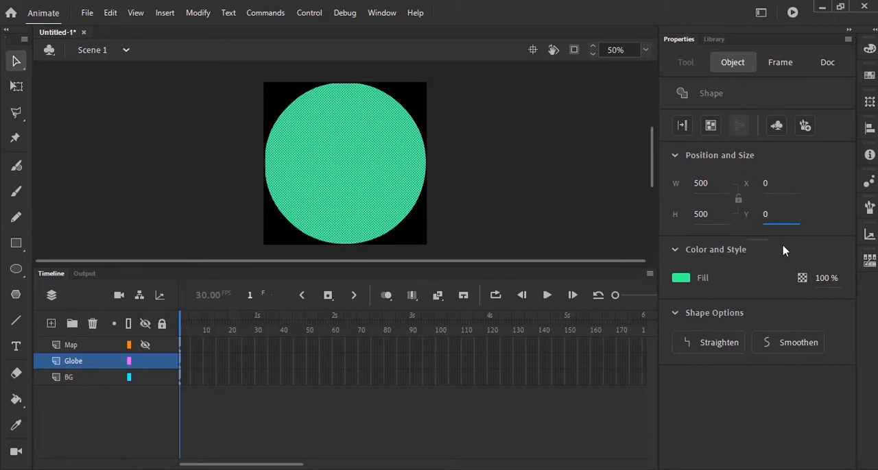
click(506, 166)
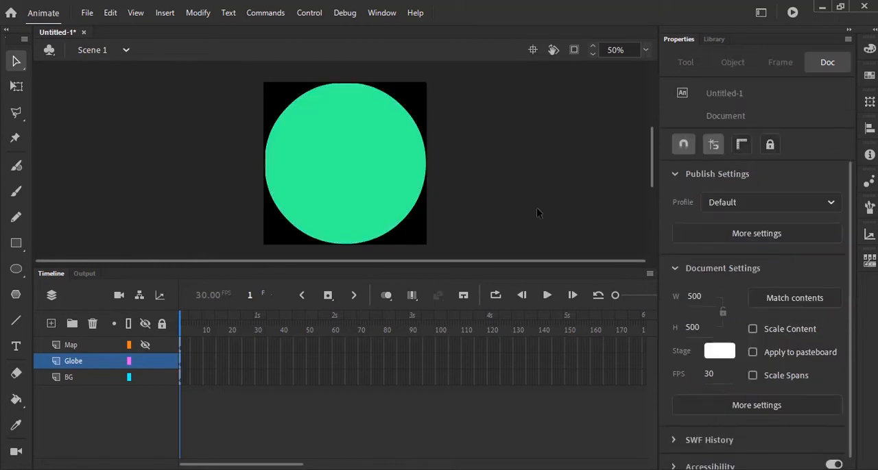
Examine how the green circle's upper and lower edges meet the stage edges at 100% zoom
click(366, 186)
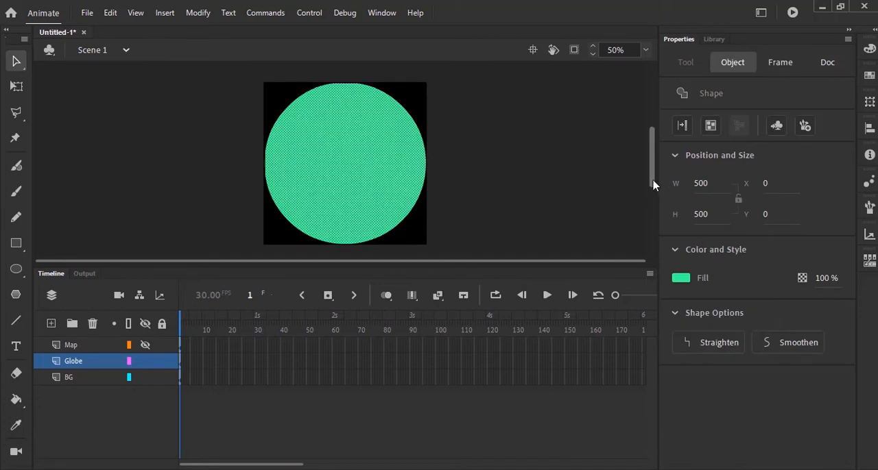
drag(653, 181, 653, 179)
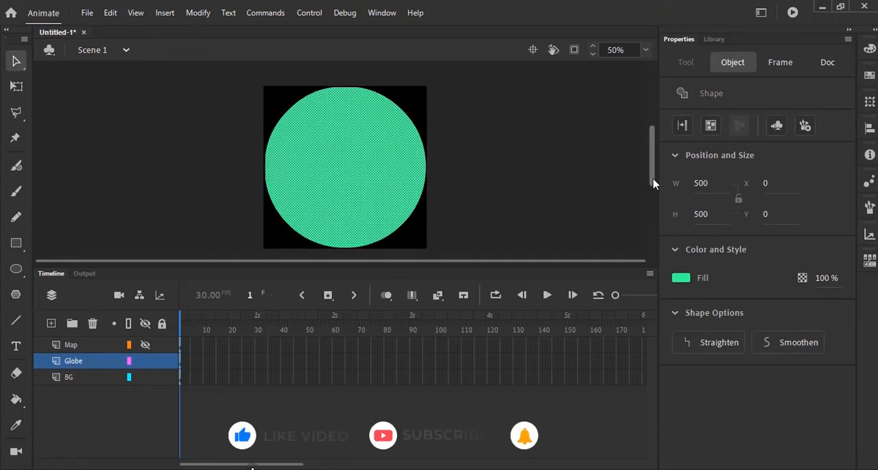
click(645, 50)
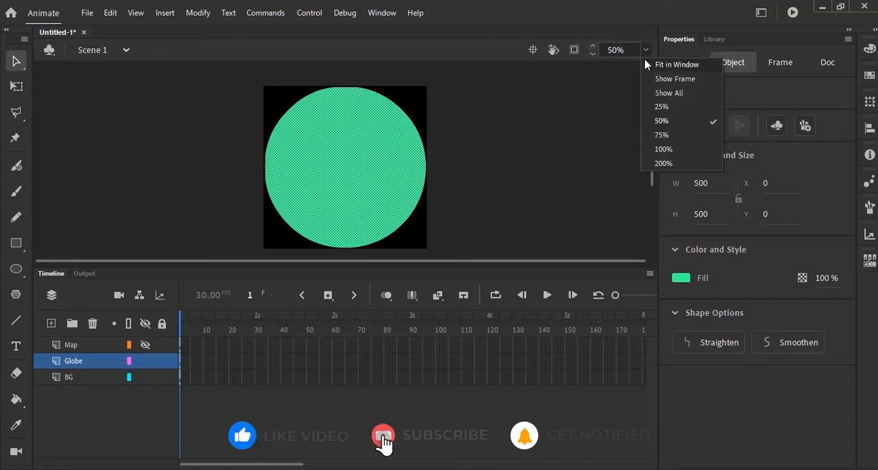
click(662, 149)
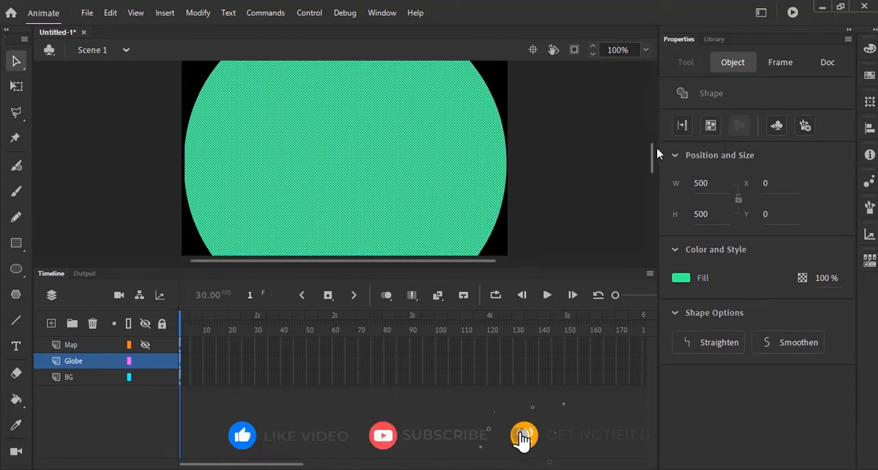
scroll(580, 153, up, 5)
scroll(580, 153, down, 3)
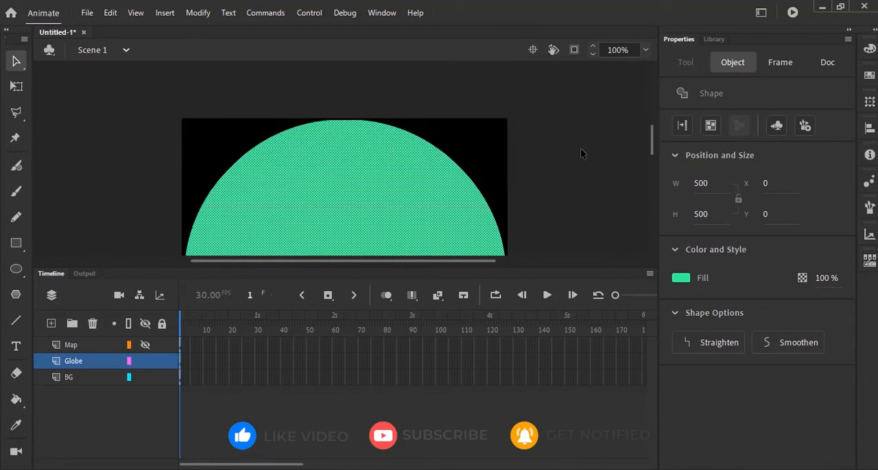
scroll(580, 152, down, 3)
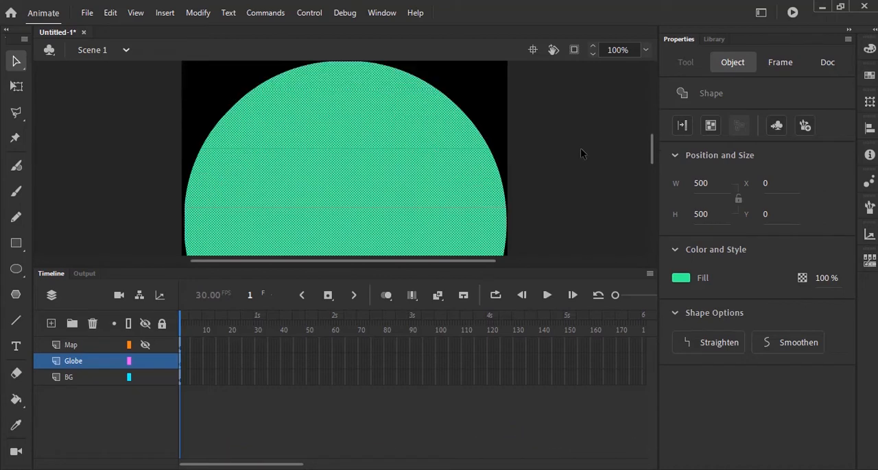
scroll(580, 152, down, 3)
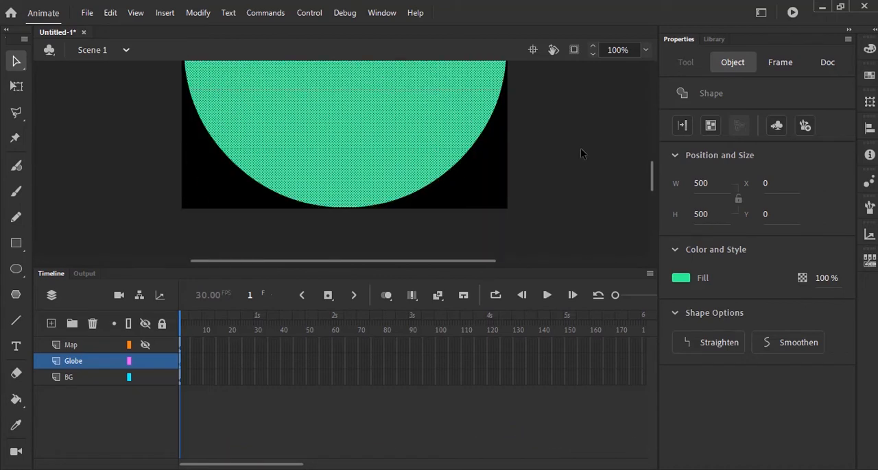
scroll(580, 152, up, 6)
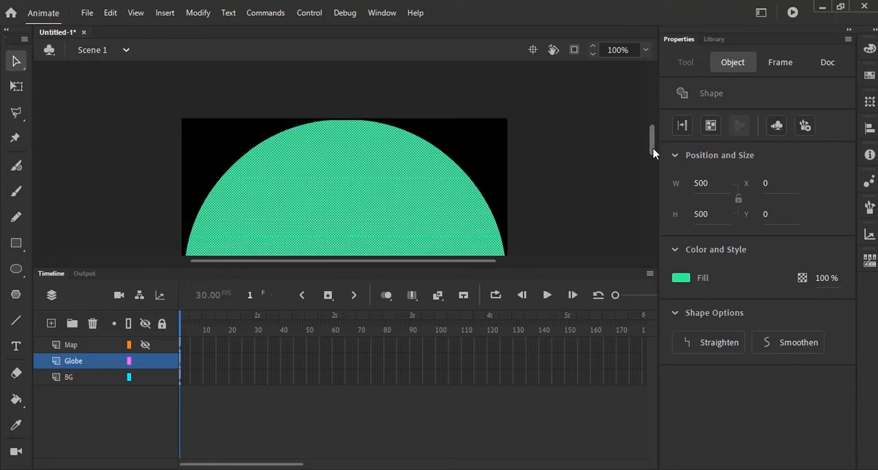
drag(652, 154, 652, 185)
Set the green circle's width and height to 498 pixels and check its edges against the stage
click(701, 185)
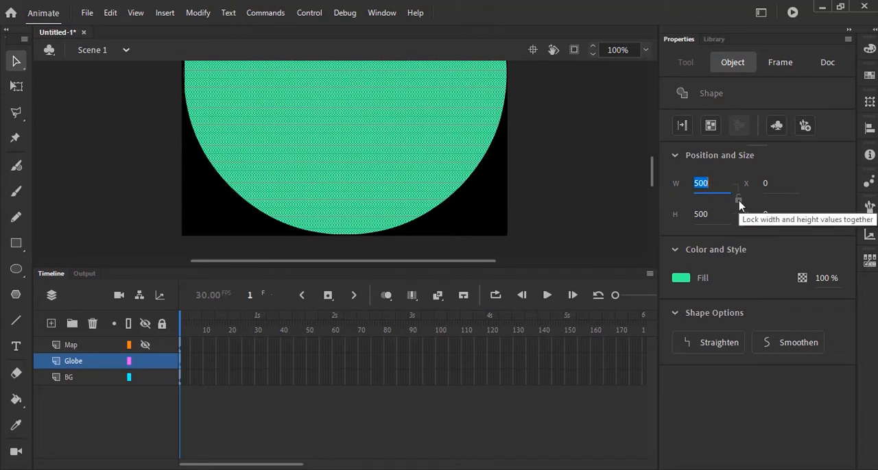
text(498)
key(Return)
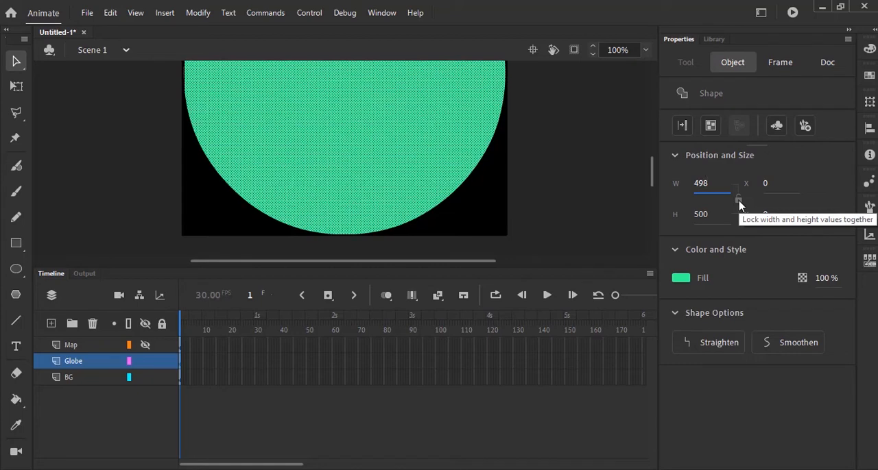
click(701, 215)
text(198)
key(Return)
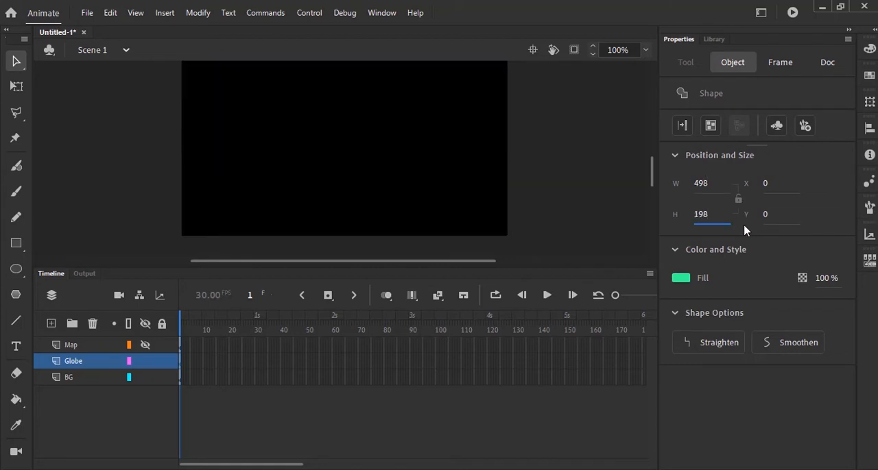
click(698, 226)
text(4)
key(Return)
scroll(579, 200, up, 5)
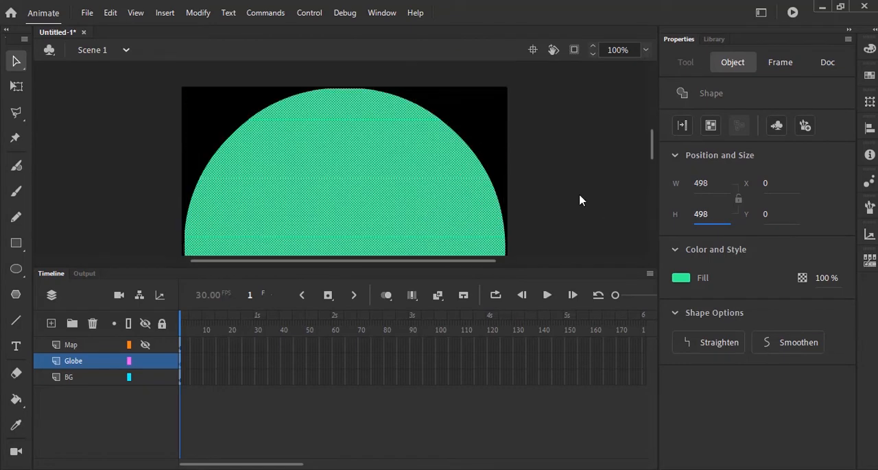
scroll(579, 200, down, 5)
scroll(580, 198, up, 3)
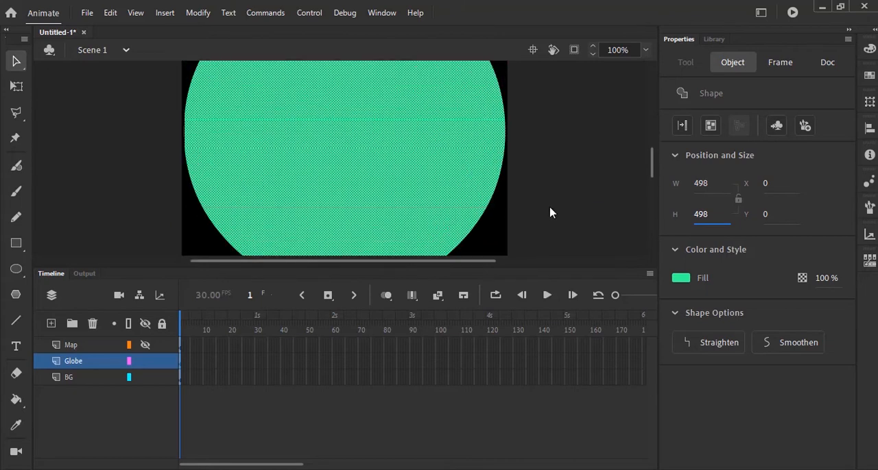
click(116, 405)
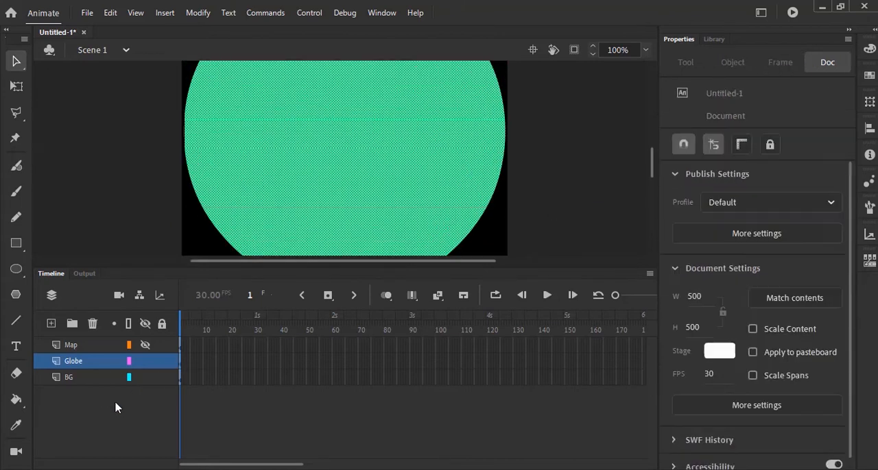
Show the Map layer again and check how the map covers the circle, with the stage fitted in the window
click(83, 351)
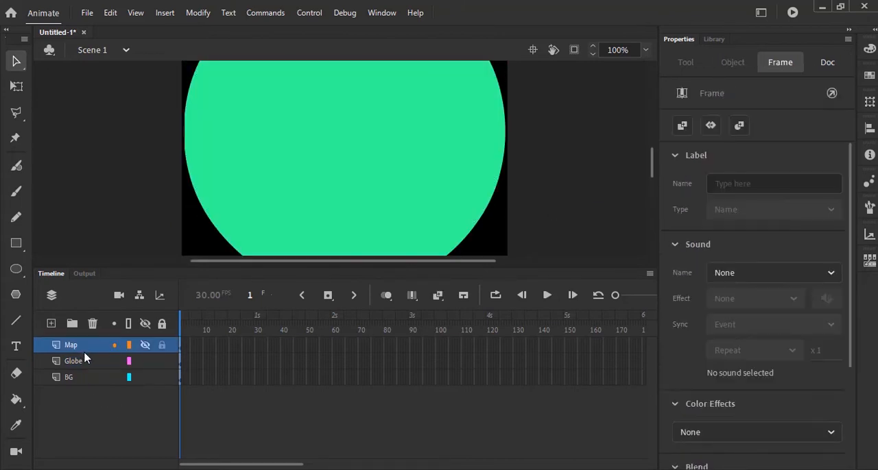
click(144, 345)
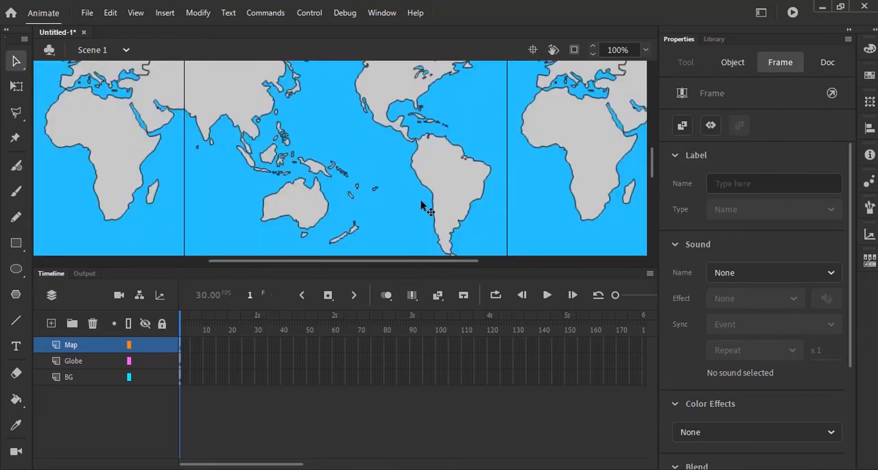
scroll(422, 206, down, 5)
scroll(421, 206, up, 3)
scroll(421, 206, up, 4)
scroll(422, 206, down, 4)
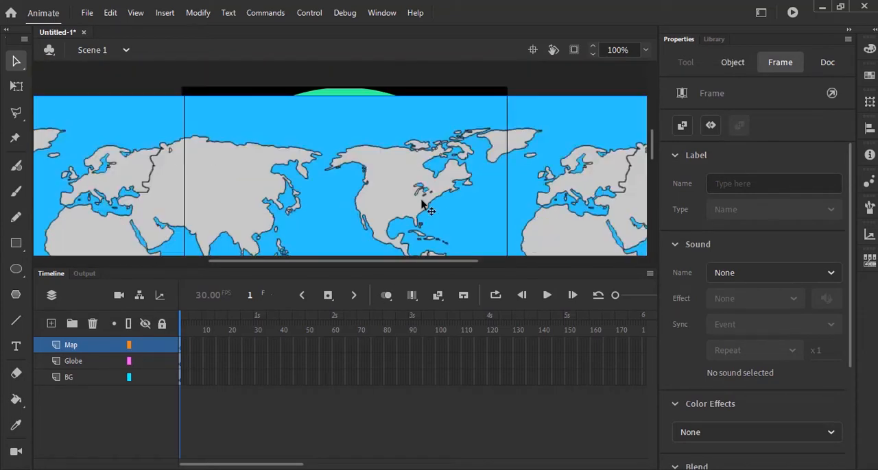
scroll(422, 200, up, 4)
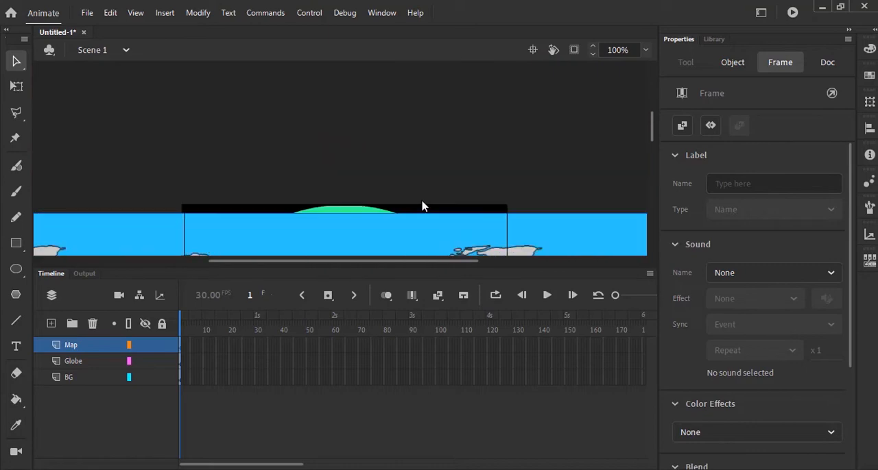
scroll(423, 204, down, 1)
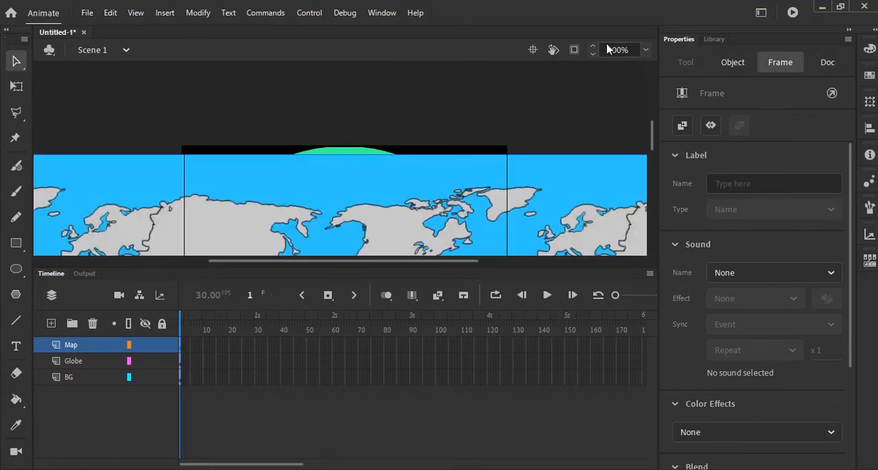
click(644, 51)
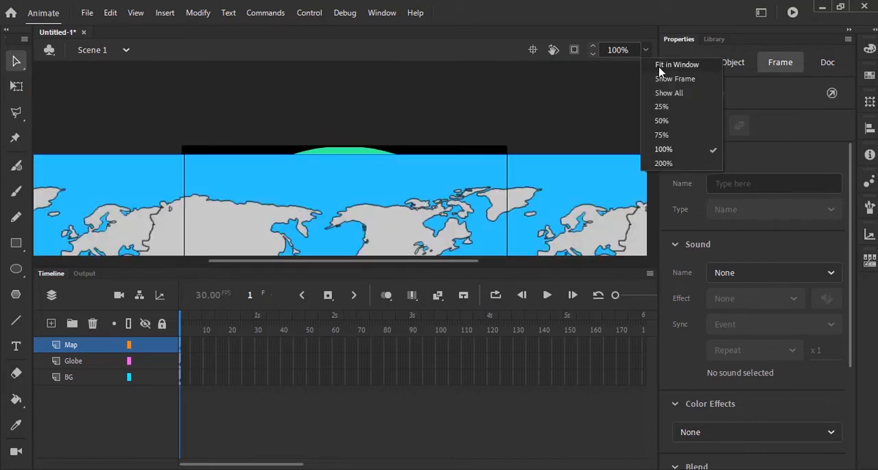
click(658, 65)
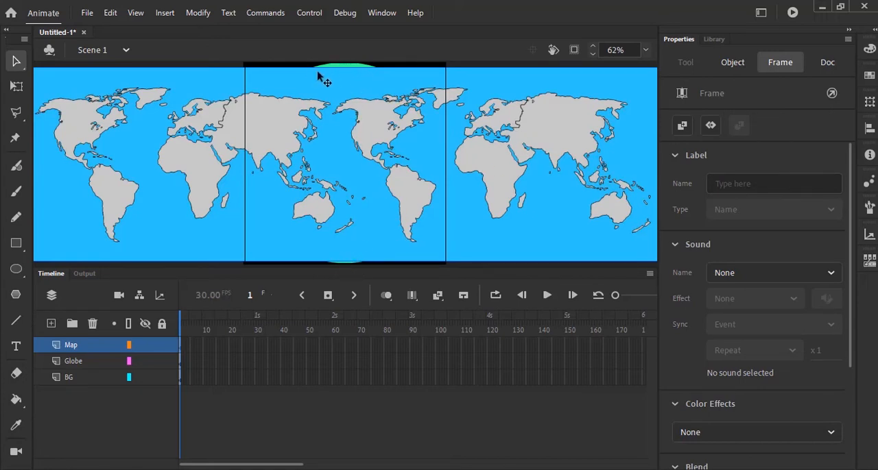
Scale the world map bitmap proportionally to about 1840 by 553 pixels so it covers the full stage height
click(645, 50)
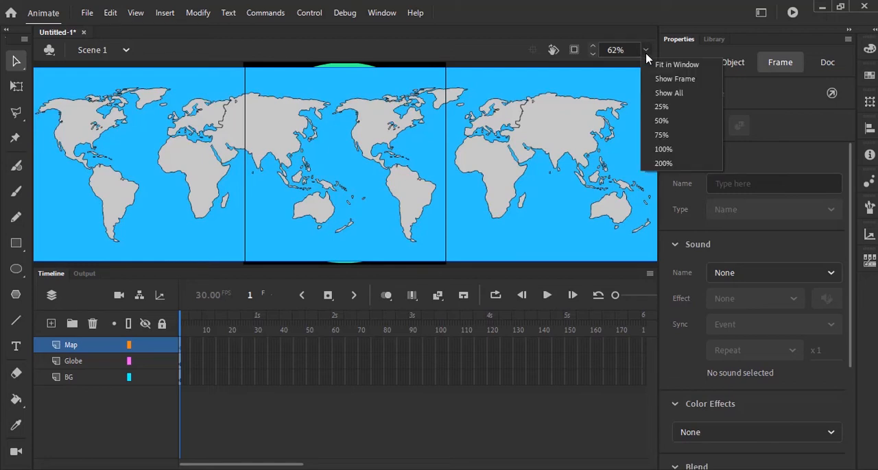
click(656, 122)
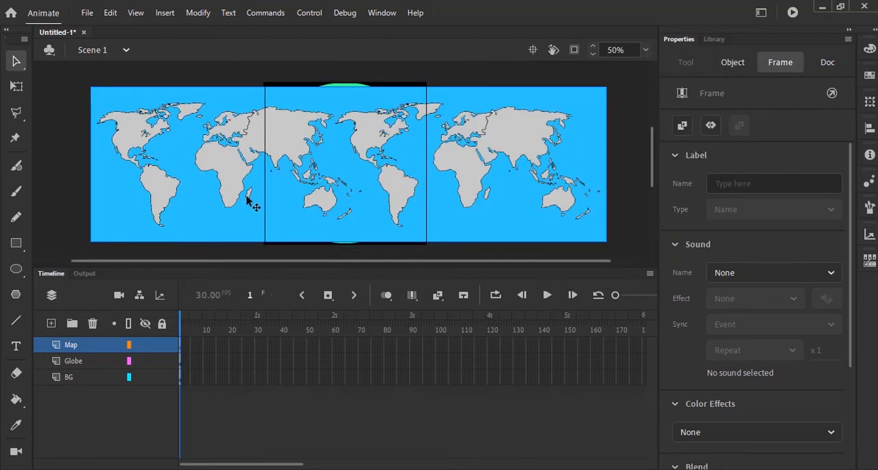
click(16, 86)
click(391, 202)
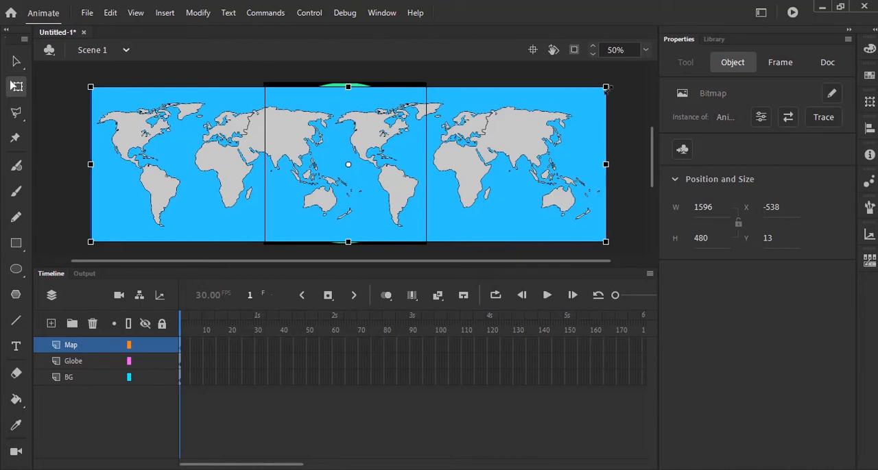
drag(610, 86, 649, 67)
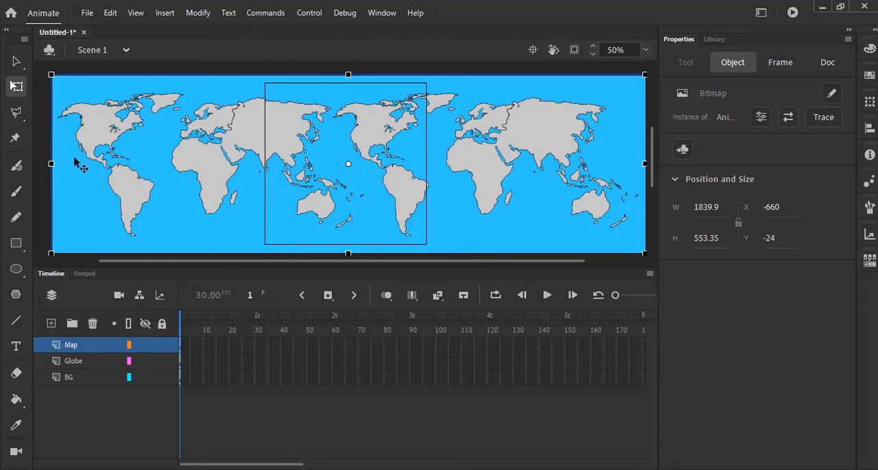
click(15, 62)
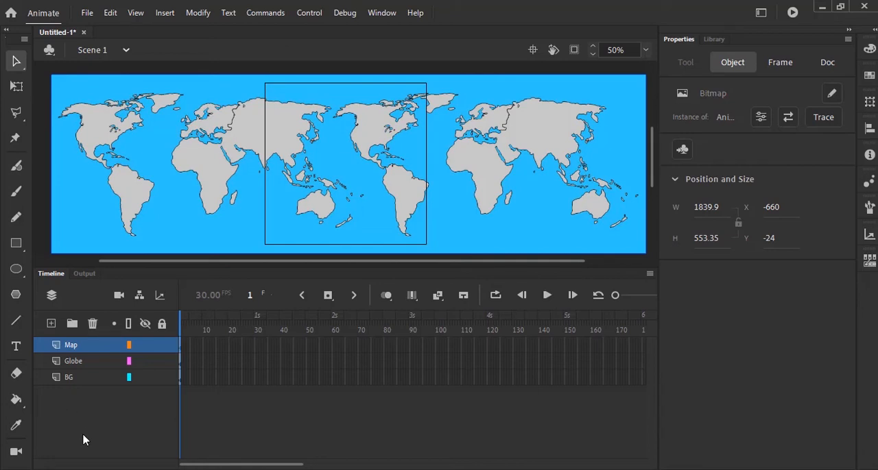
Try turning the Map layer into a mask over the Globe layer, and undo it
right_click(90, 352)
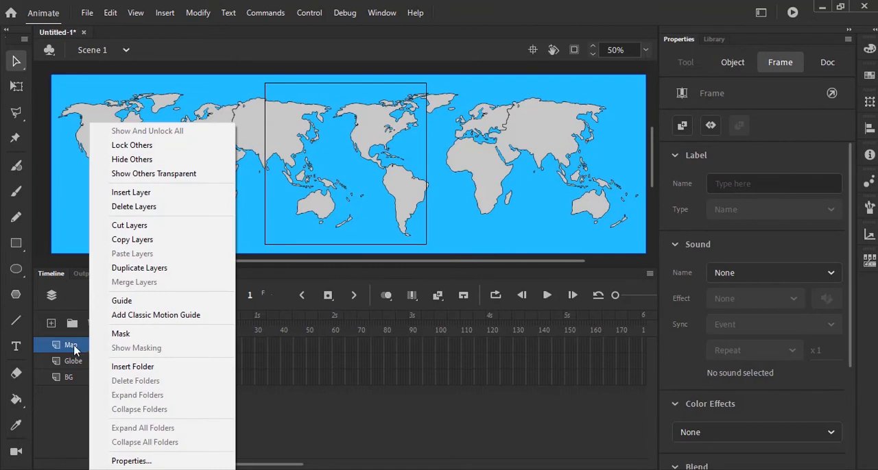
click(124, 334)
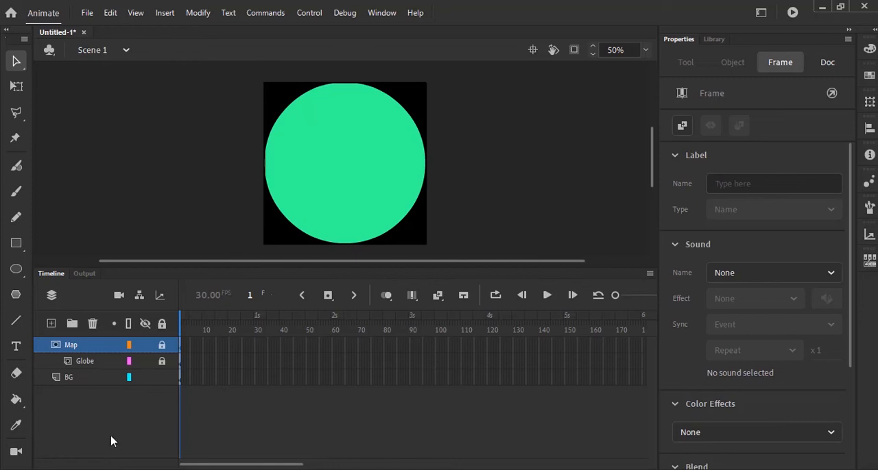
key(ctrl+z)
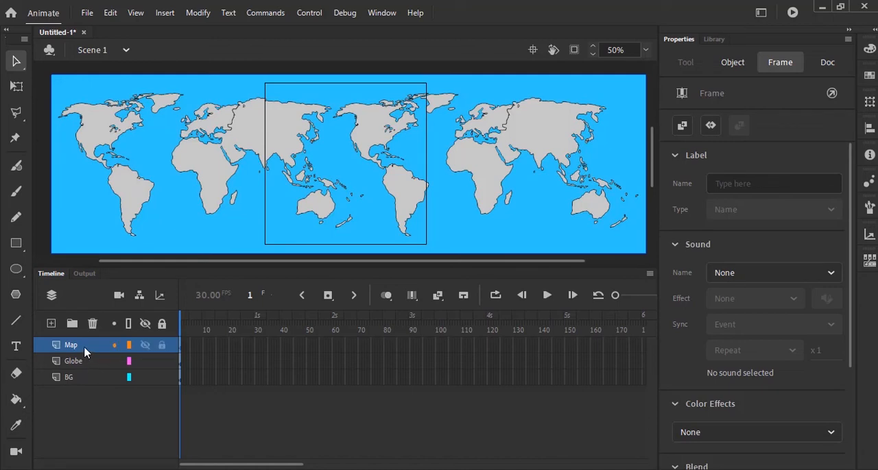
Move the Map layer beneath the Globe layer and try the Globe layer as a mask over it
drag(85, 351, 84, 371)
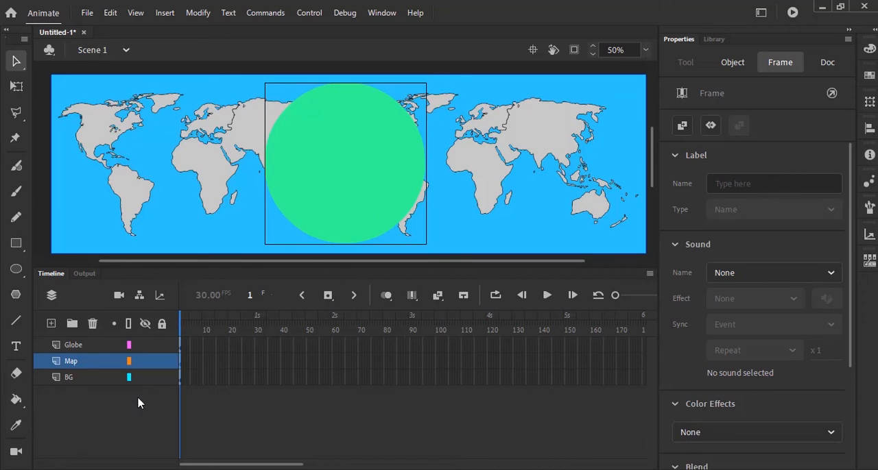
click(93, 351)
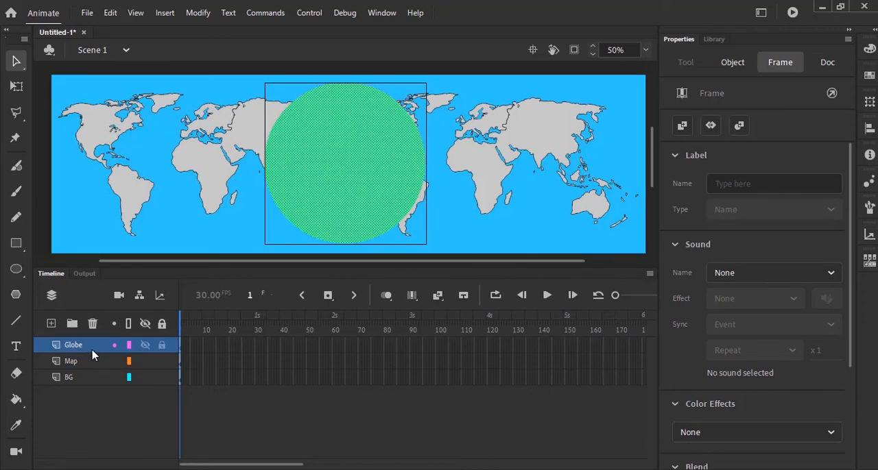
right_click(89, 355)
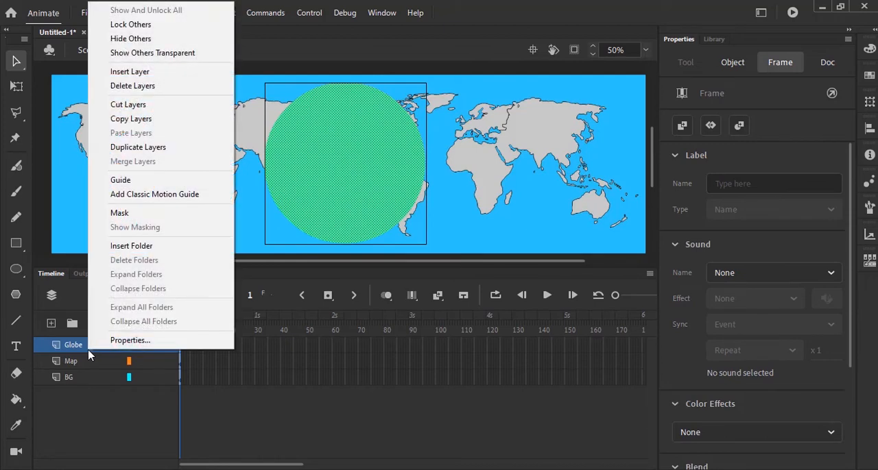
click(136, 218)
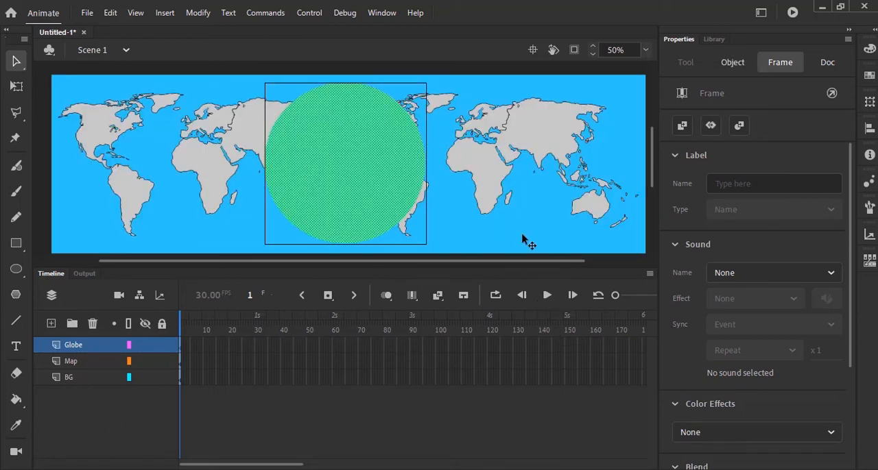
Convert the map bitmap on the Map layer into a movie clip symbol named Map_01
click(81, 364)
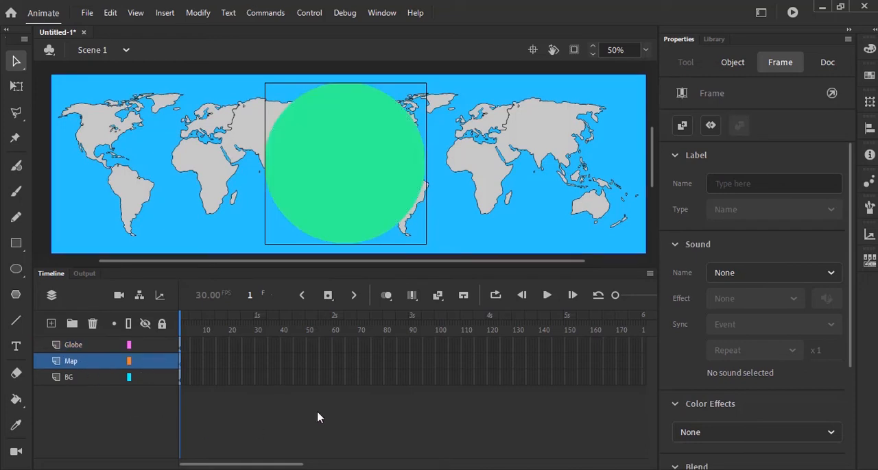
right_click(233, 97)
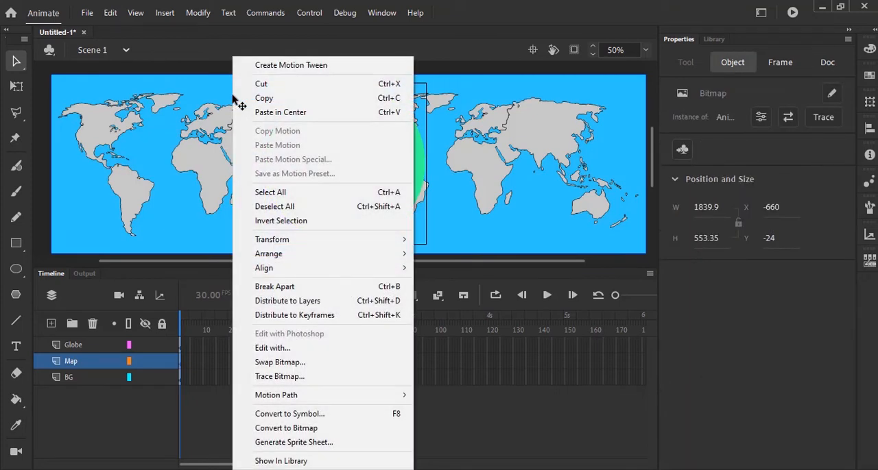
click(326, 414)
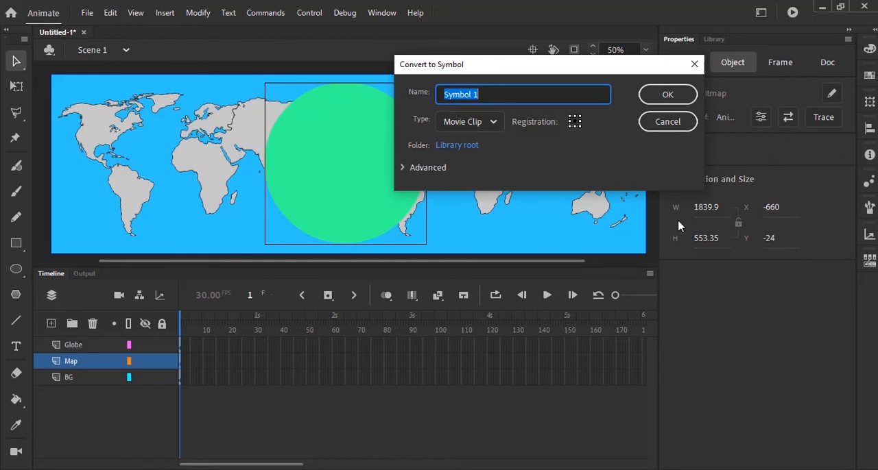
text(Map_01)
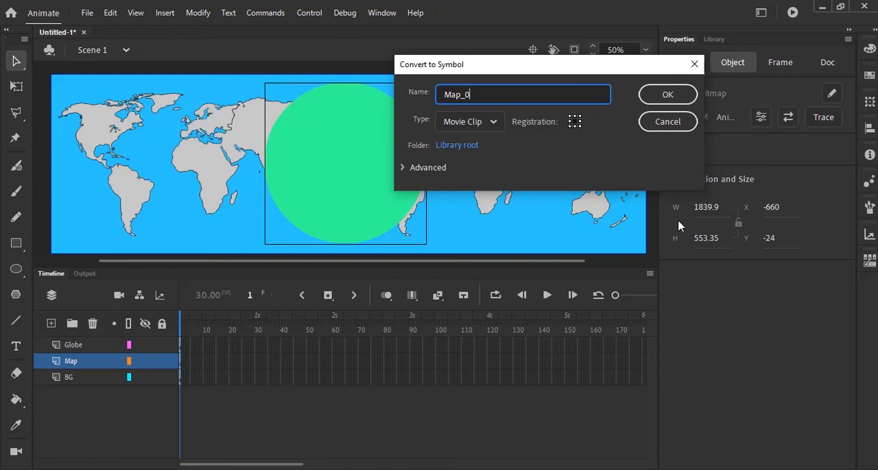
click(648, 98)
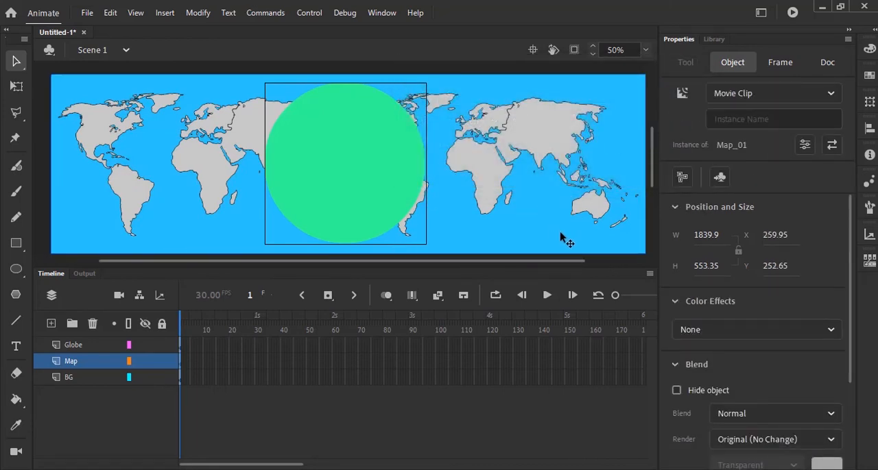
Move the map horizontally until its right edge meets the stage's right edge, and create a motion tween on it
drag(596, 214, 375, 209)
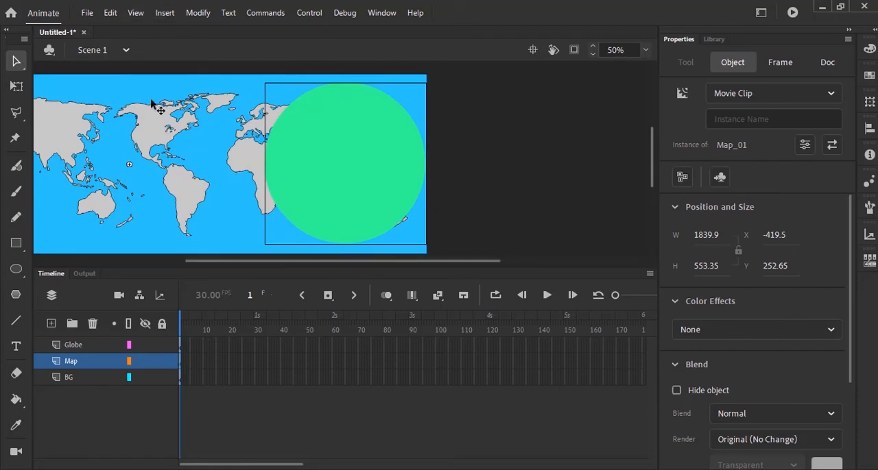
click(164, 12)
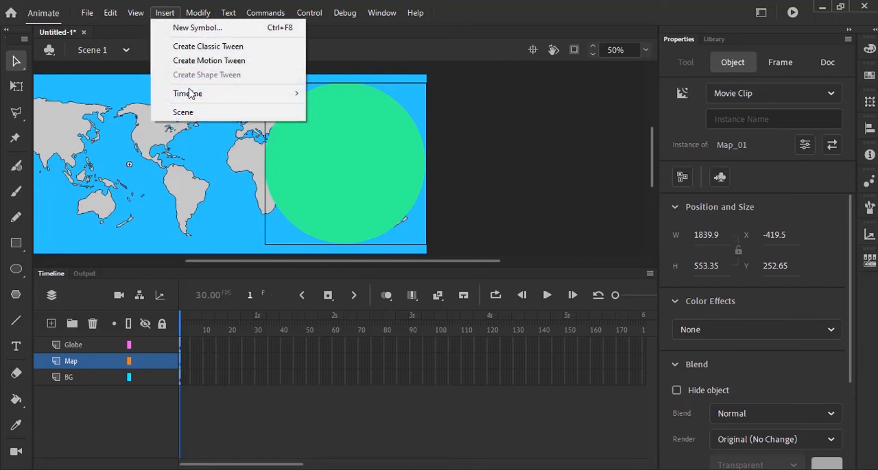
click(222, 61)
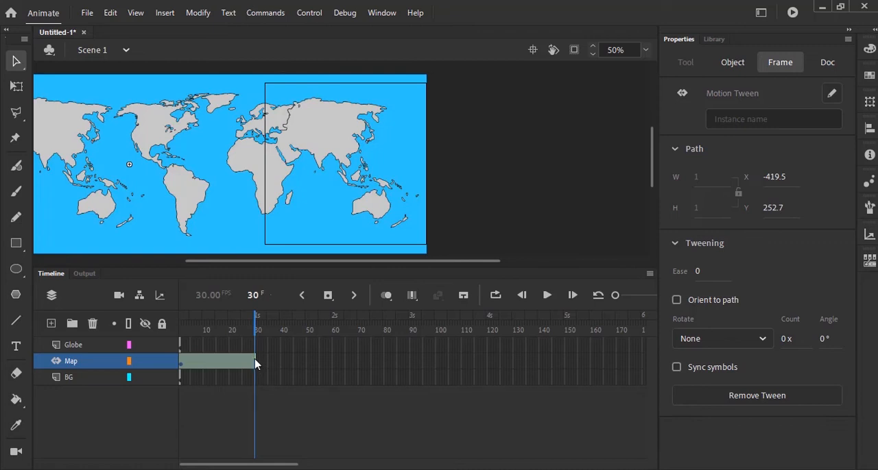
Extend the map's tween to frame 90 and there move the map until its left edge meets the stage's left edge
drag(260, 357, 410, 375)
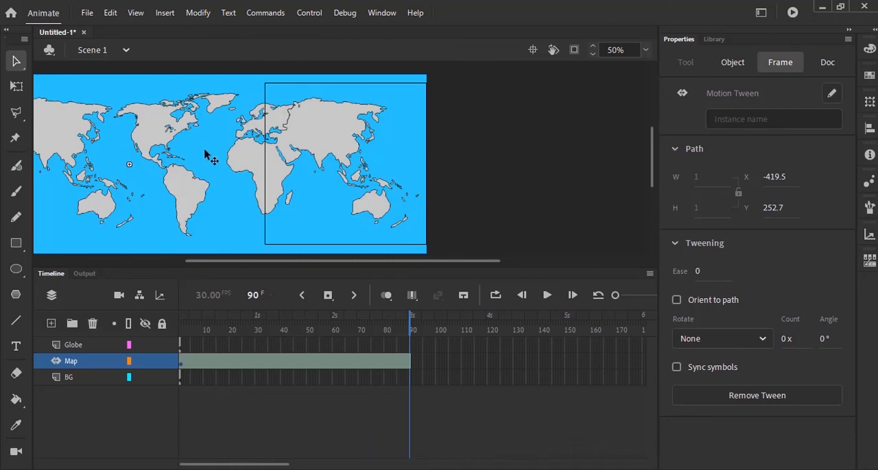
click(157, 157)
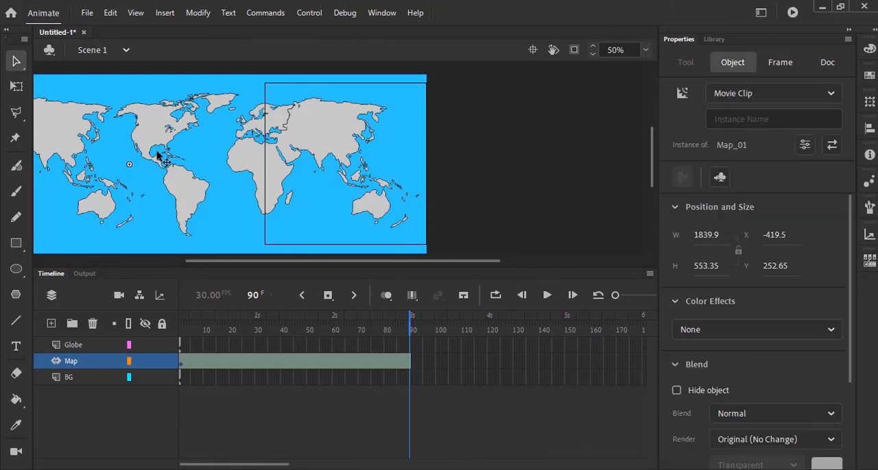
mouse_move(157, 156)
mouse_down()
mouse_move(210, 152)
mouse_move(588, 200)
mouse_up()
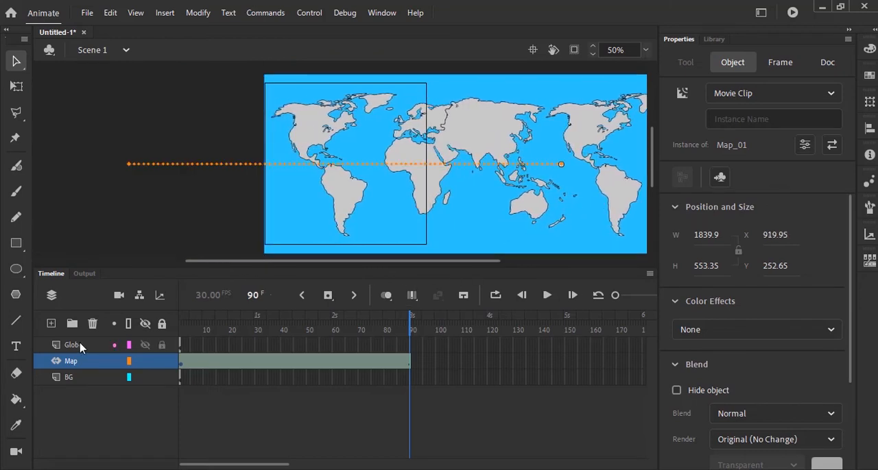
click(547, 295)
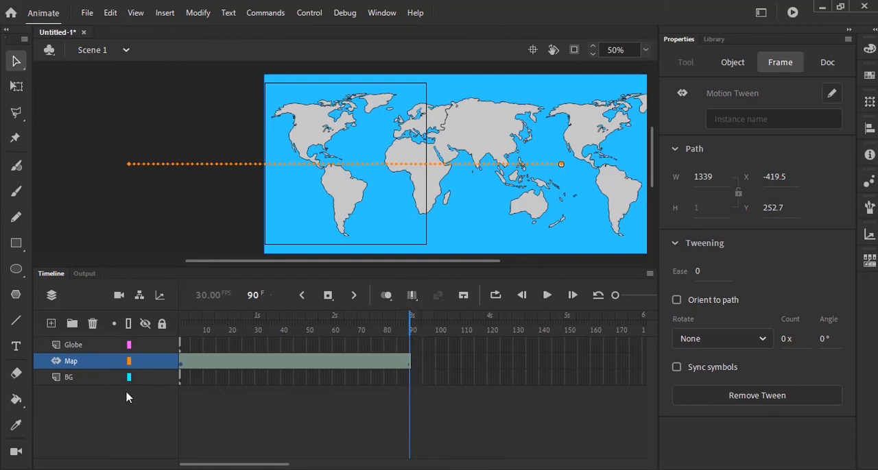
Extend the BG and Globe layers to frame 90 with inserted frames and play the timeline
click(411, 382)
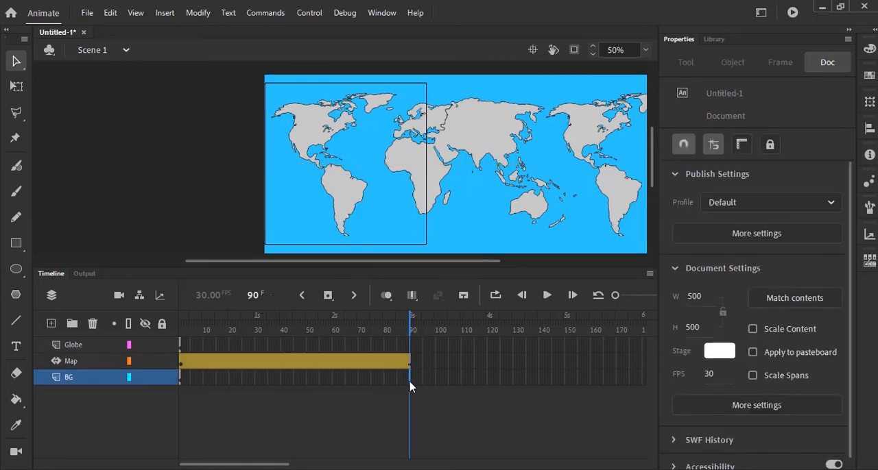
right_click(410, 387)
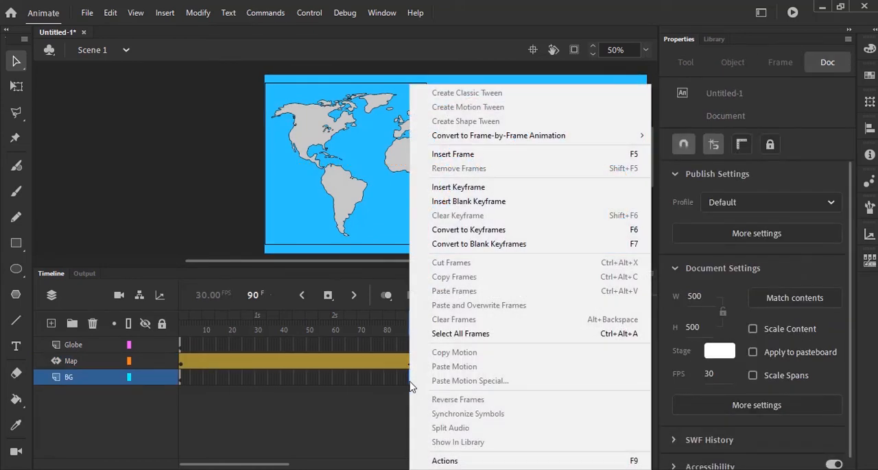
click(464, 155)
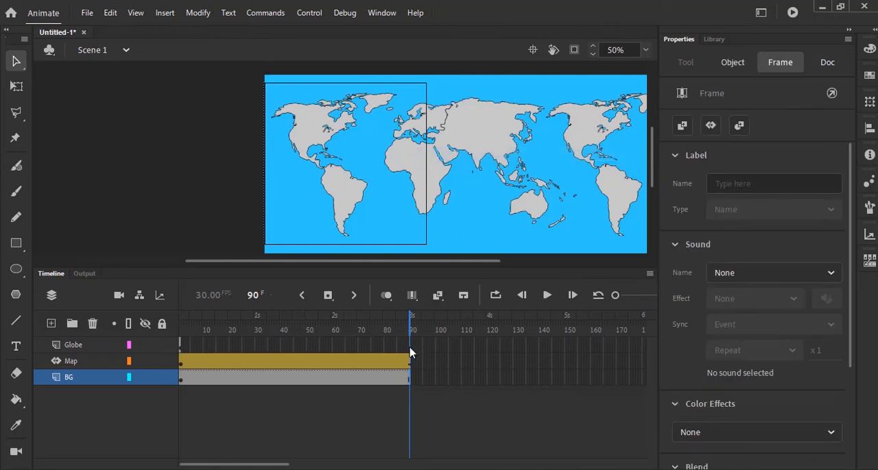
right_click(409, 348)
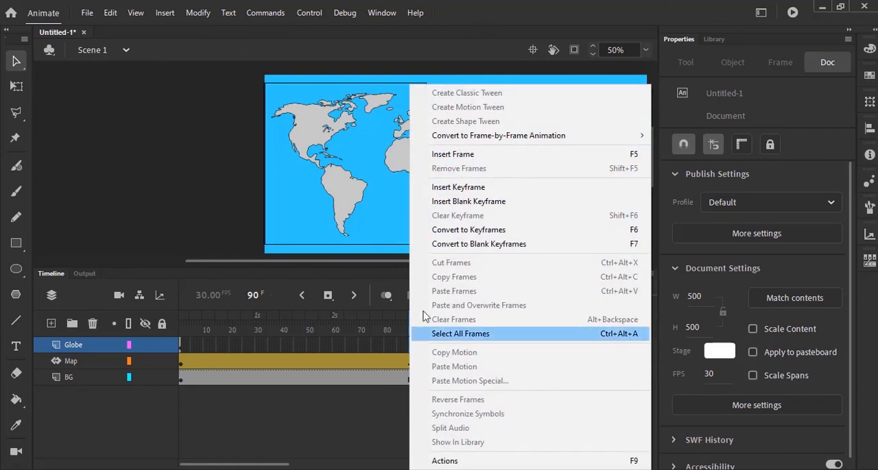
click(445, 155)
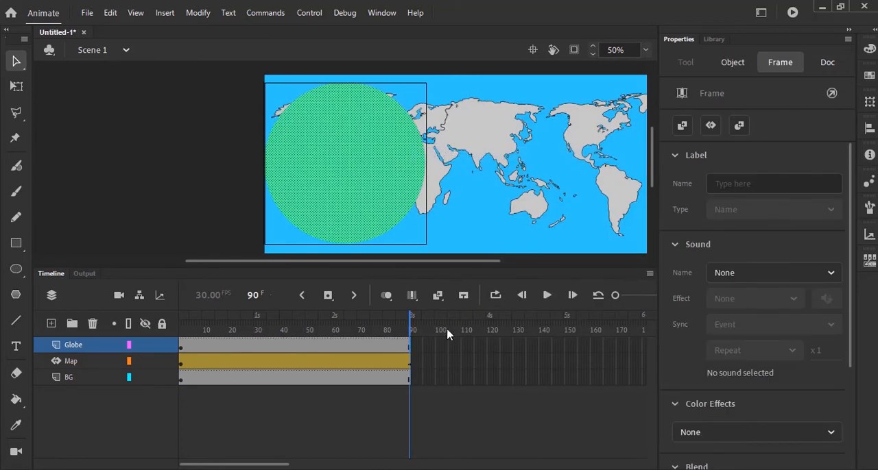
click(547, 295)
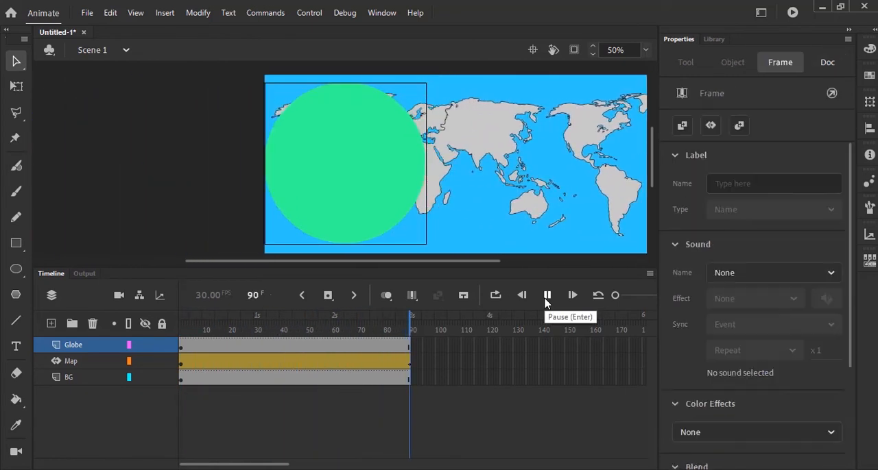
Turn the Globe layer into a mask over the Map layer and test the spinning globe movie
right_click(95, 351)
click(125, 333)
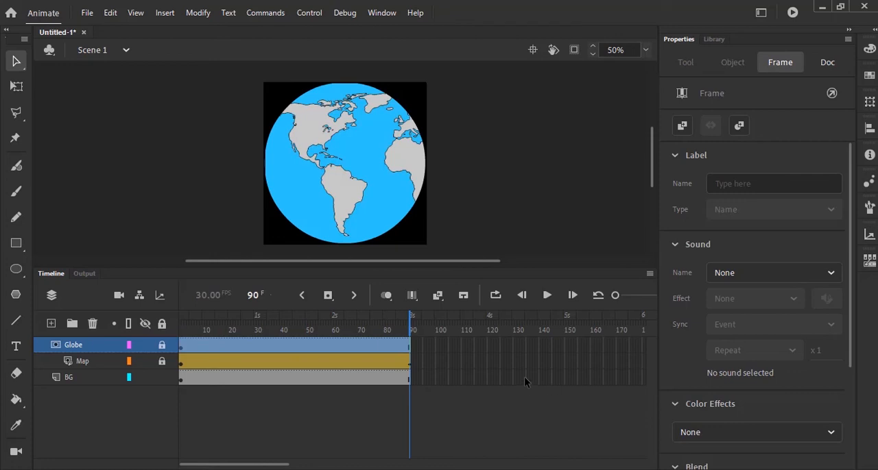
click(308, 13)
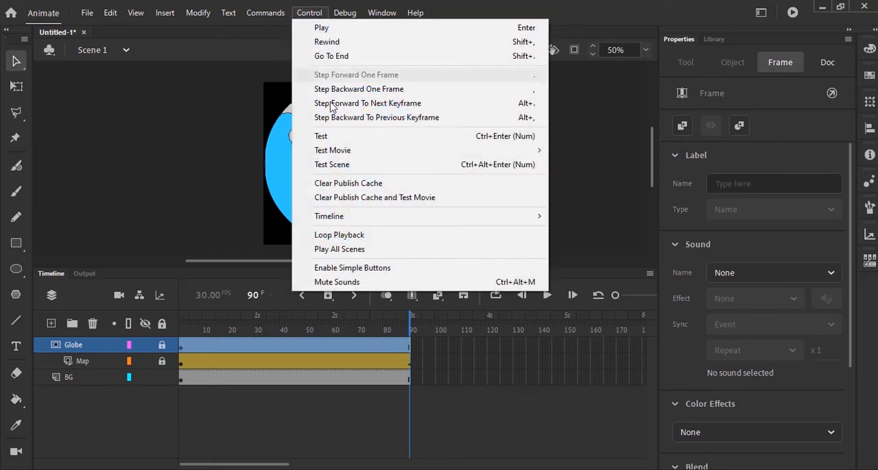
click(333, 137)
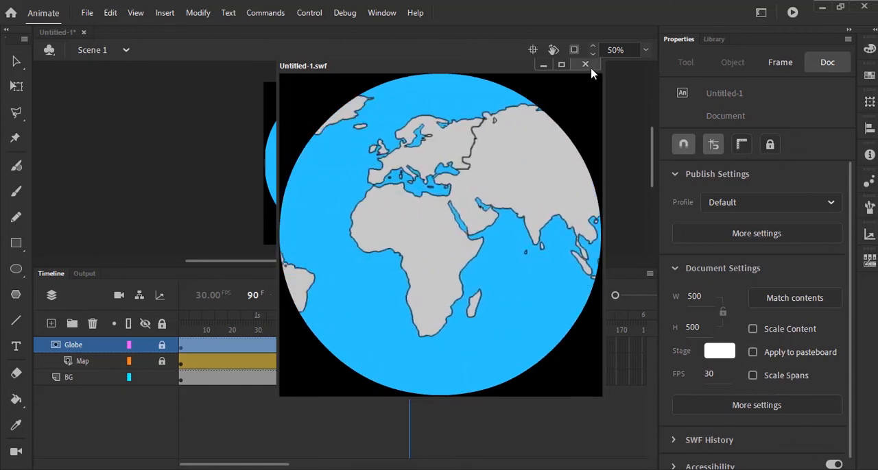
click(585, 64)
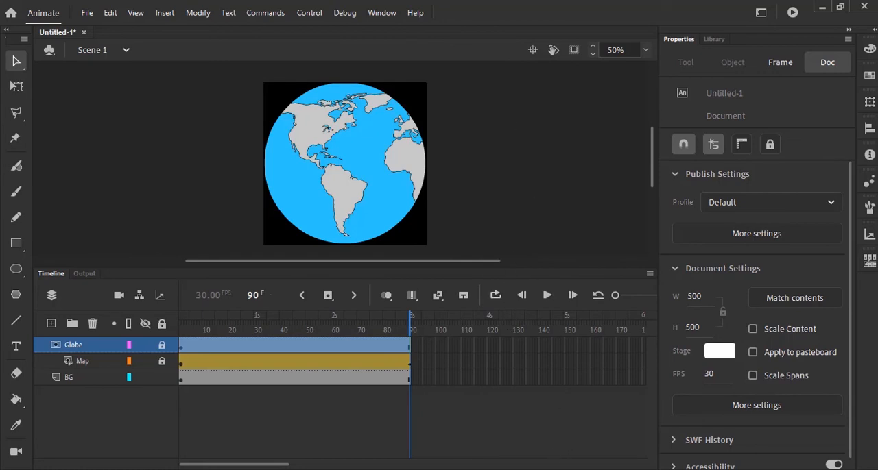
Switch to the exam paper in Acrobat and check the required size, file format and file name for saving the animation
key(alt+Tab)
scroll(622, 336, down, 10)
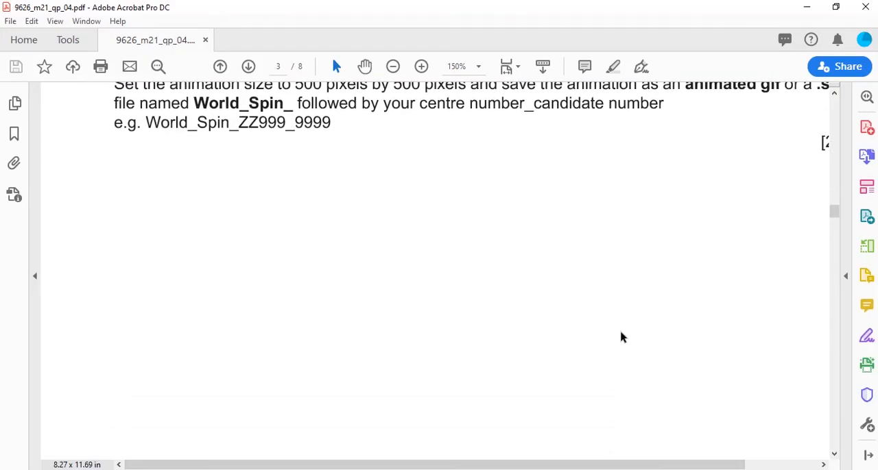
scroll(622, 337, up, 4)
scroll(622, 336, down, 6)
scroll(622, 337, up, 4)
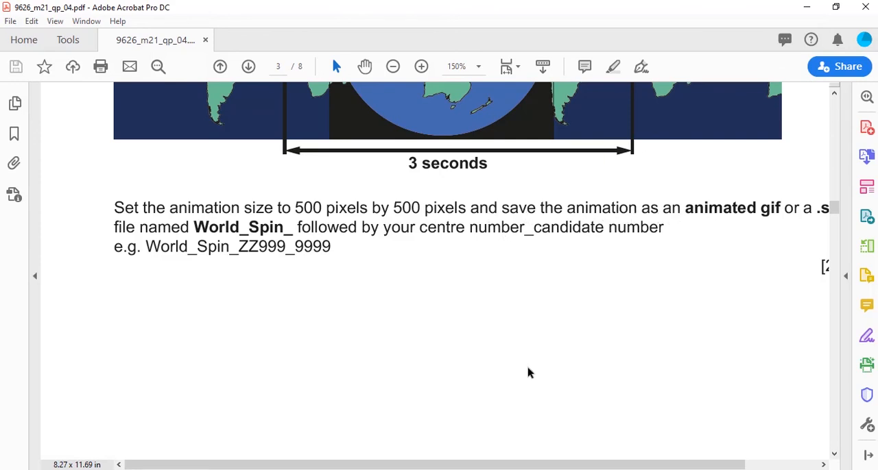
drag(564, 466, 593, 465)
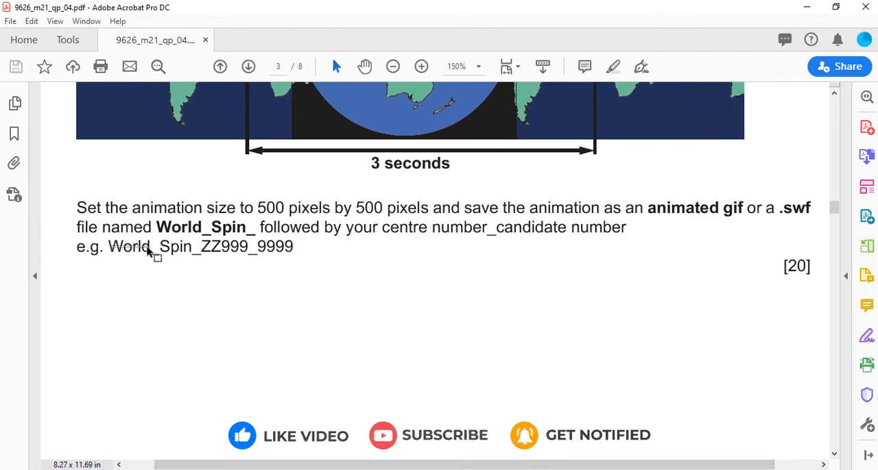
Copy the example file name World_Spin_ZZ999_9999 from the saving instructions in the exam paper
drag(108, 247, 203, 254)
click(311, 257)
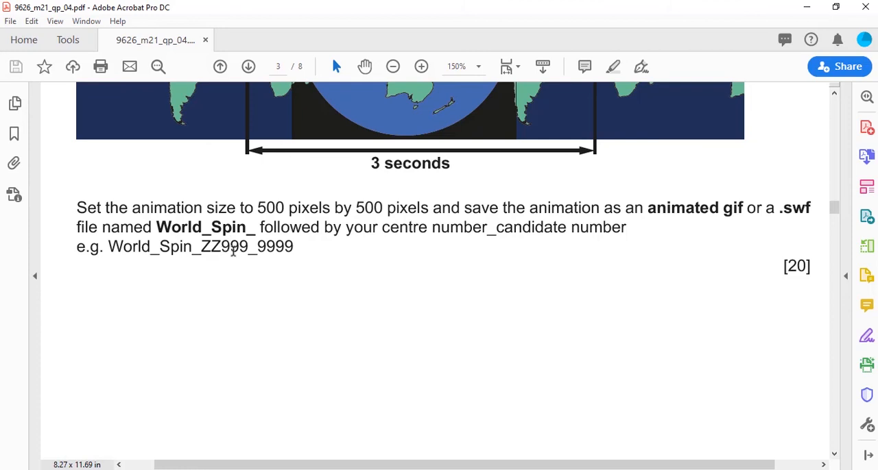
drag(294, 248, 107, 247)
key(ctrl+c)
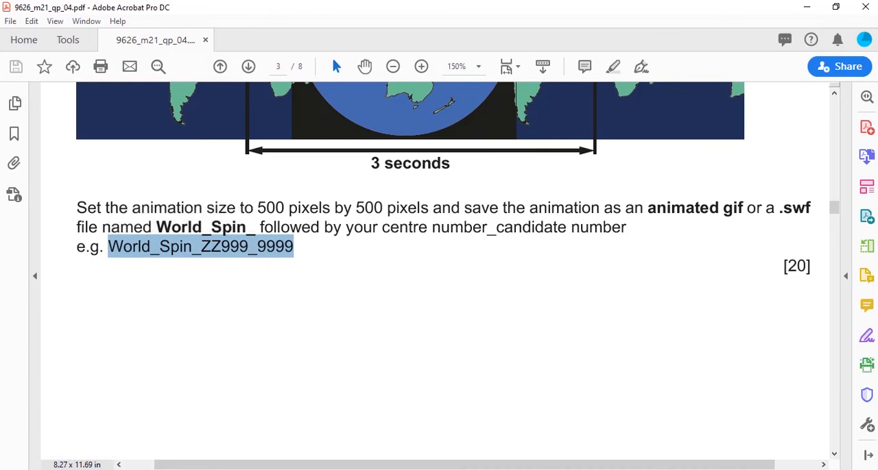
Switch back to Animate, start exporting the movie as an animated GIF and check the available export formats
key(alt+Tab)
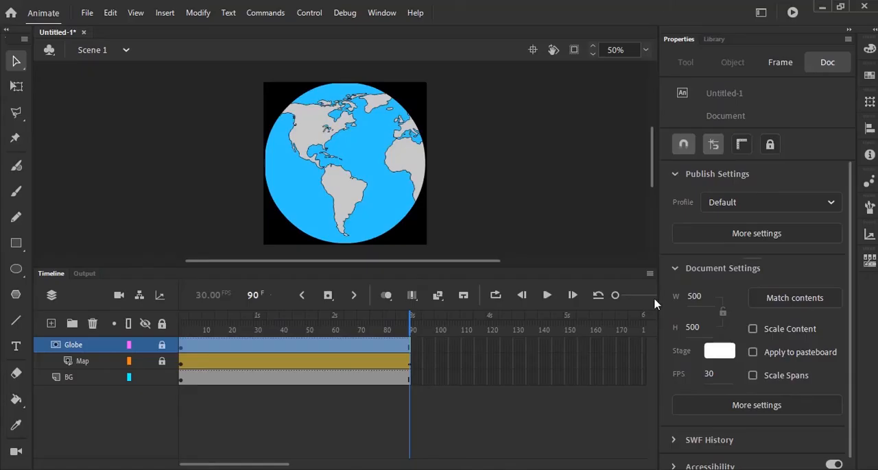
click(87, 12)
mouse_move(130, 220)
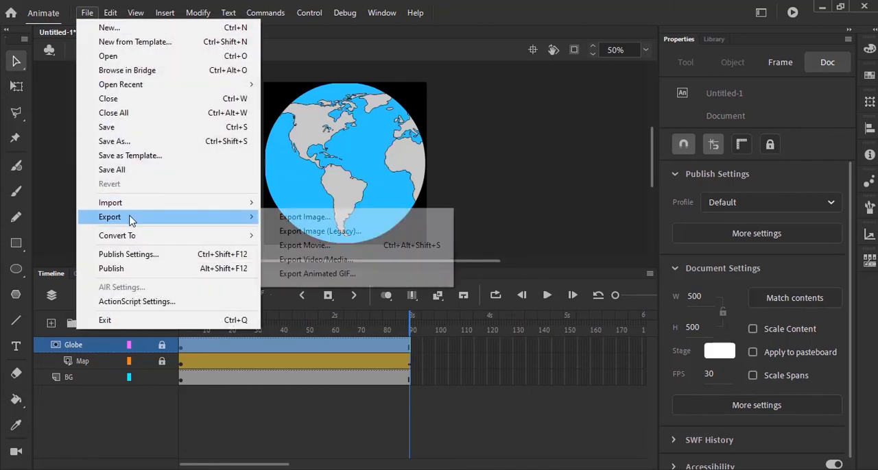
click(323, 281)
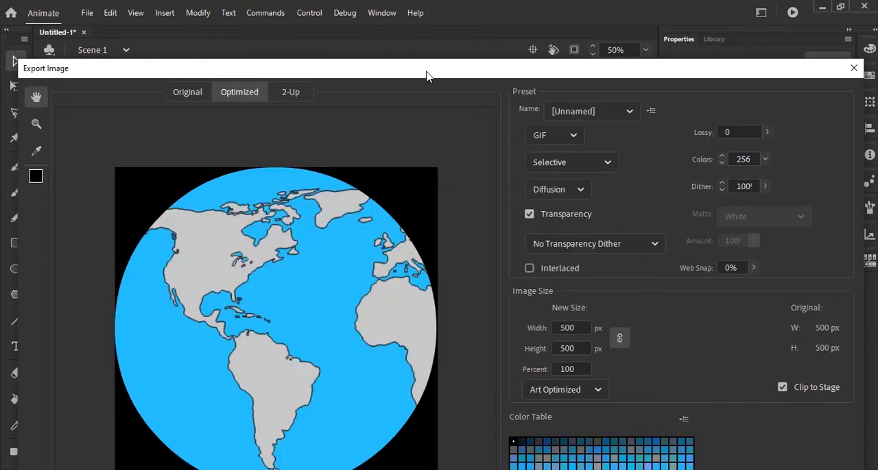
drag(426, 71, 444, 12)
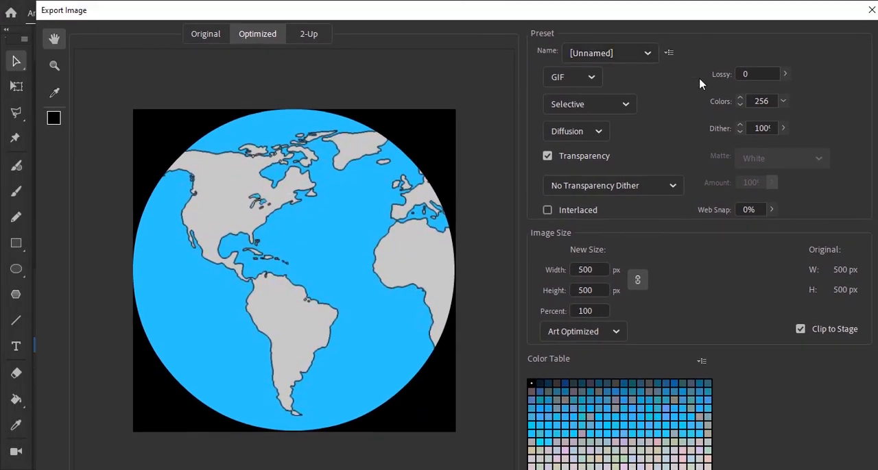
click(592, 80)
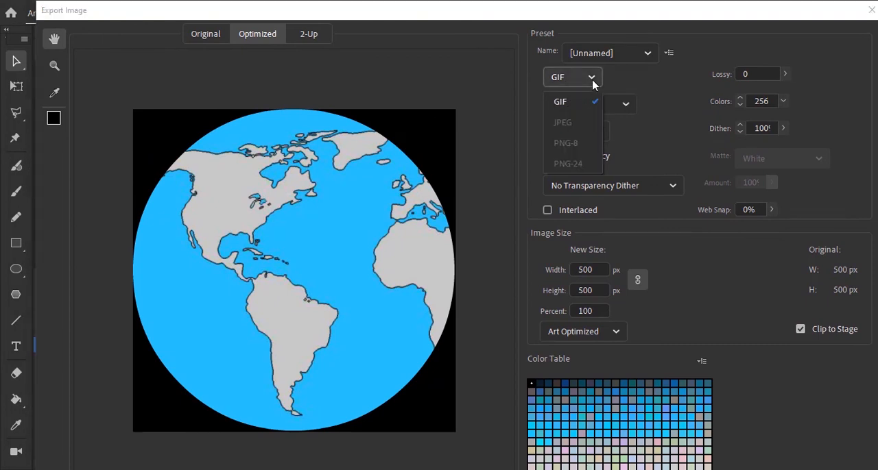
click(651, 78)
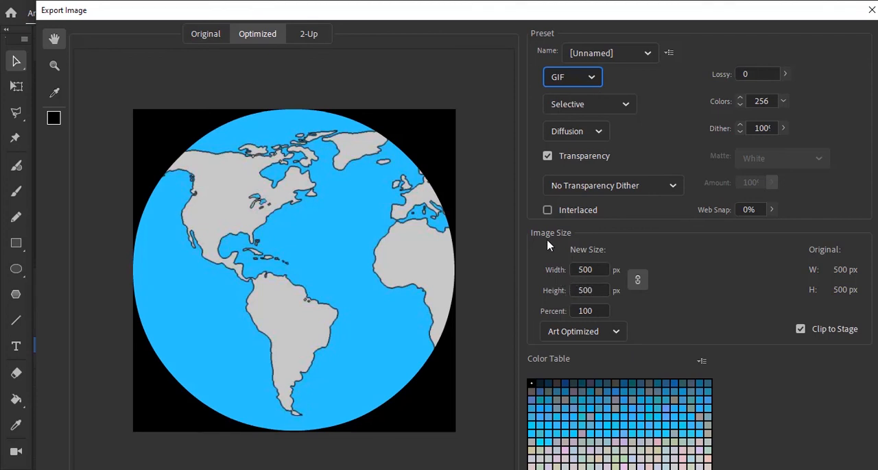
Save the exported GIF with the copied name World_Spin_ZZ999_9999 in the 03_9626_04_Confidential Source Files March 2021 folder
key(Return)
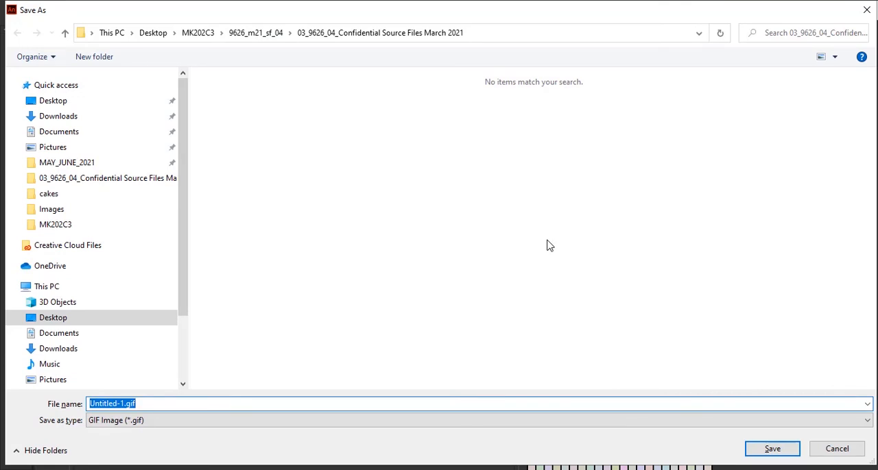
key(ctrl+v)
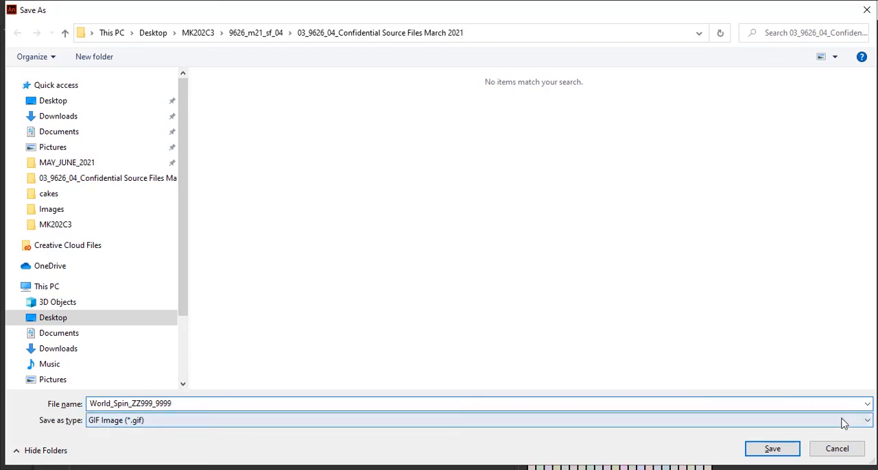
click(772, 450)
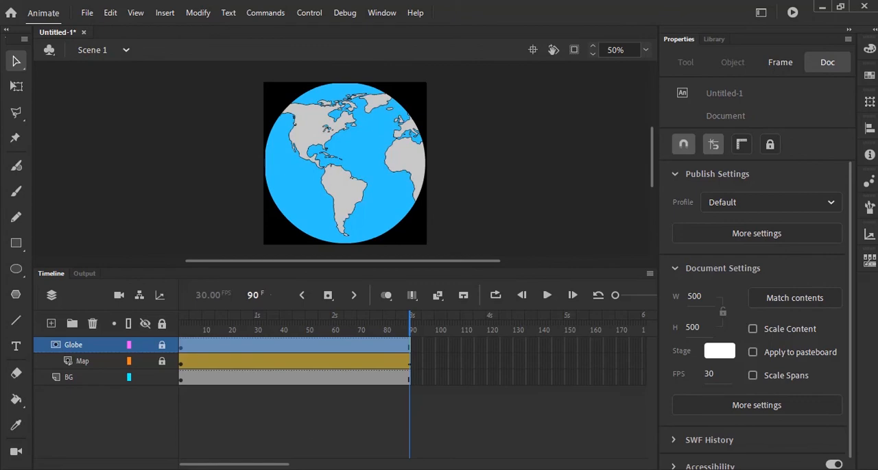
Switch to File Explorer, preview the exported World_Spin_ZZ999_9999.gif and open it in the image viewer
key(alt+Tab)
click(447, 378)
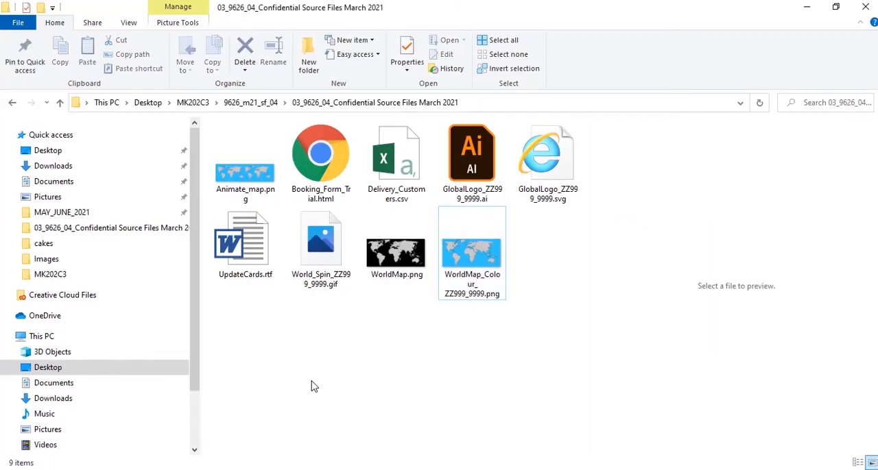
click(317, 233)
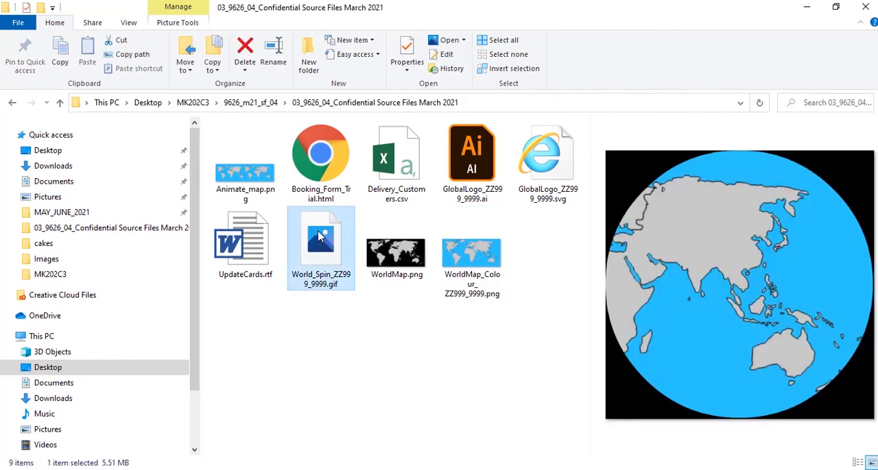
double_click(318, 230)
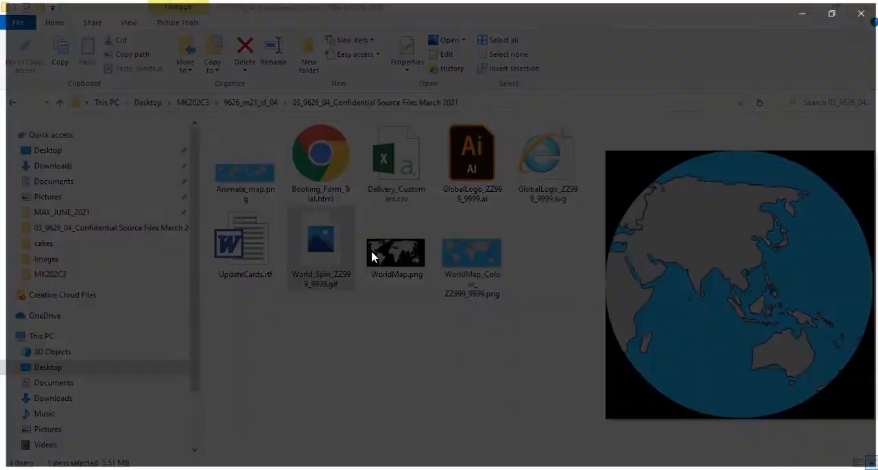